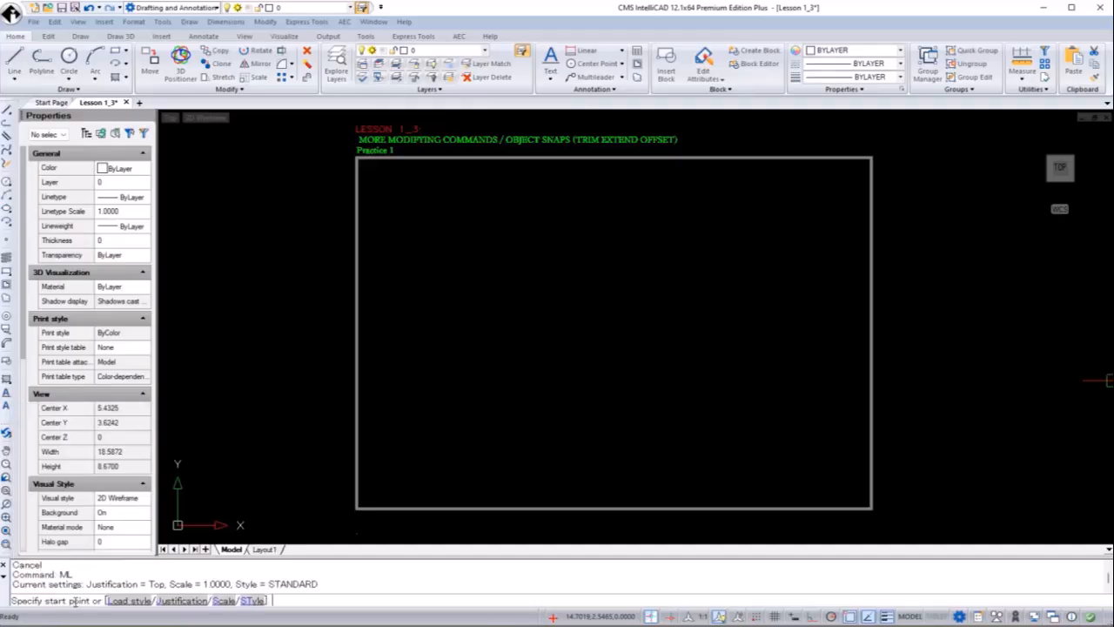
Set the MLINE scale to 0.25 and call up the justification option
text(s)
key(Return)
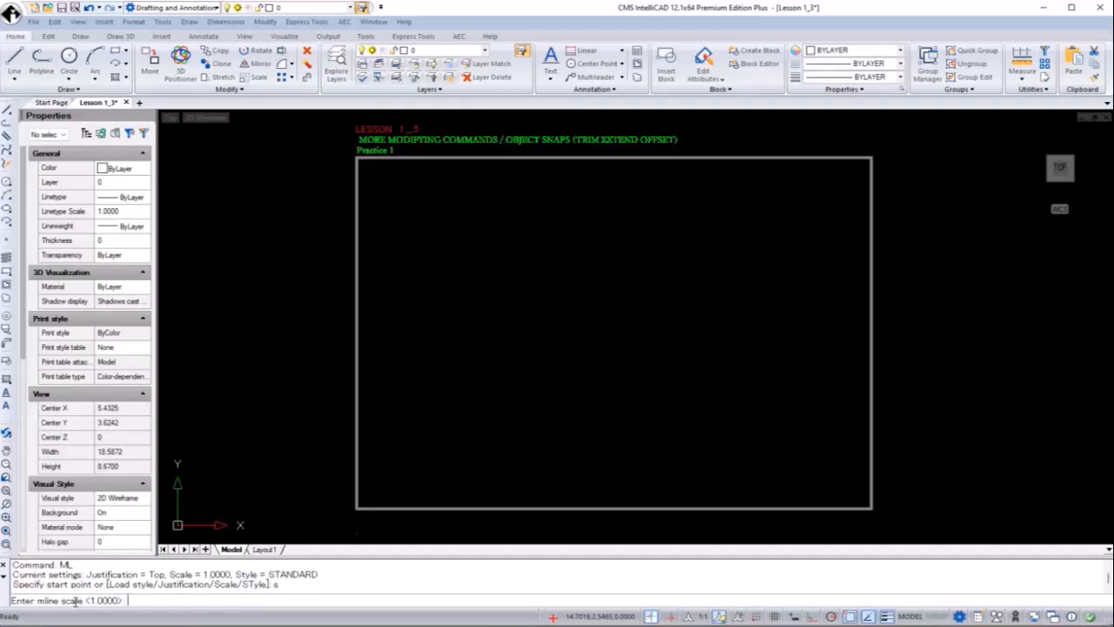
text(0.25)
key(Return)
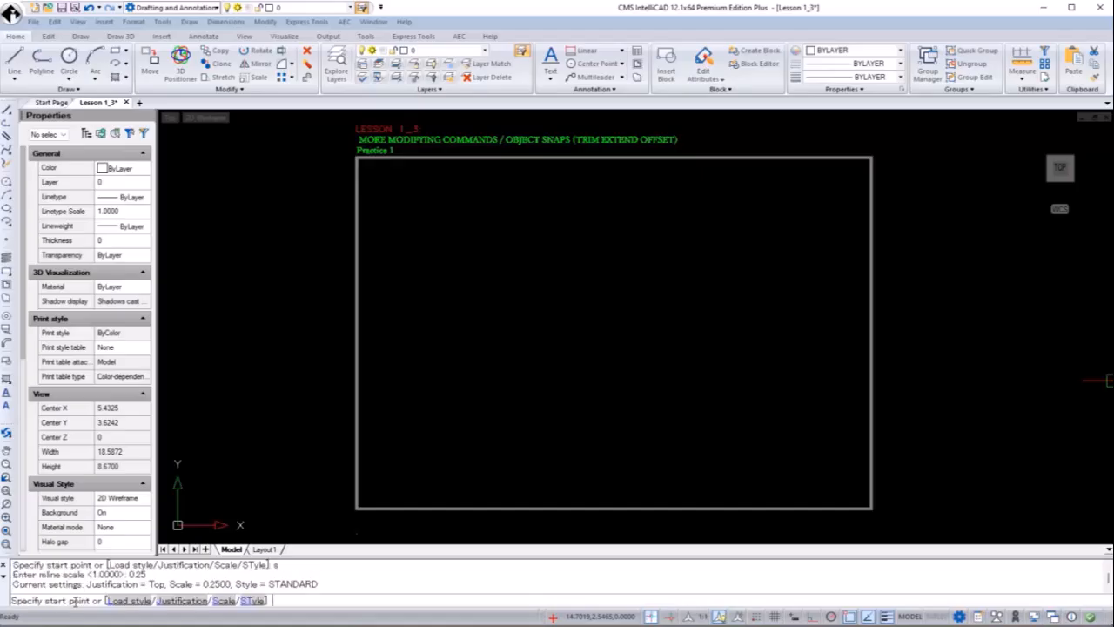
text(j)
key(Return)
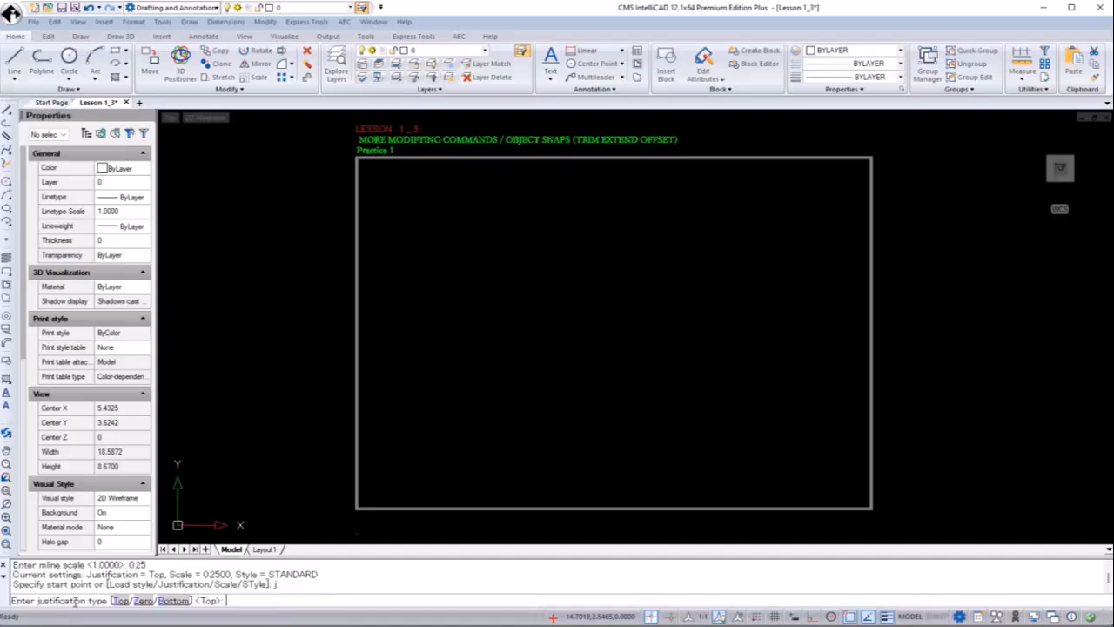
Use bottom justification and draw the wall from 2,2: right 4, up 4, left 2
text(b)
key(Return)
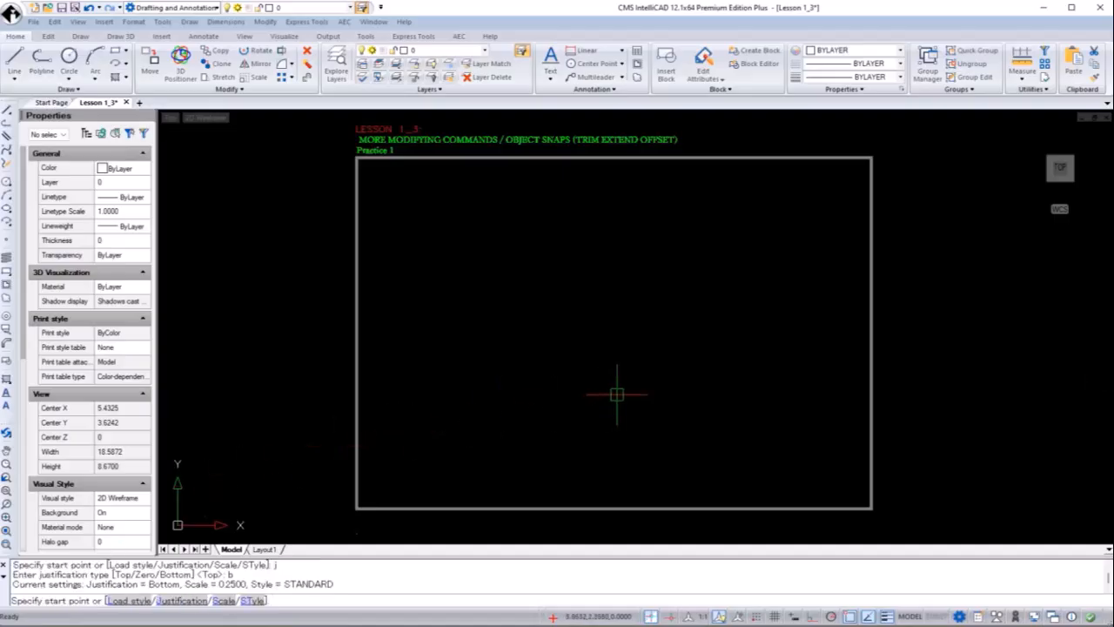
text(2,2)
key(Return)
text(@4,0)
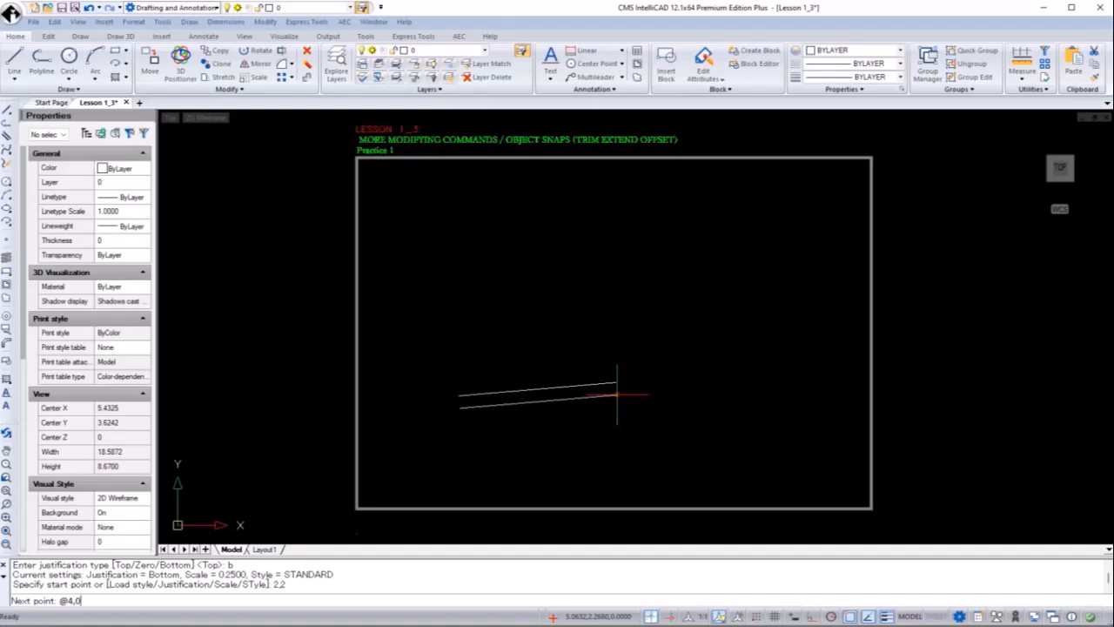
key(Return)
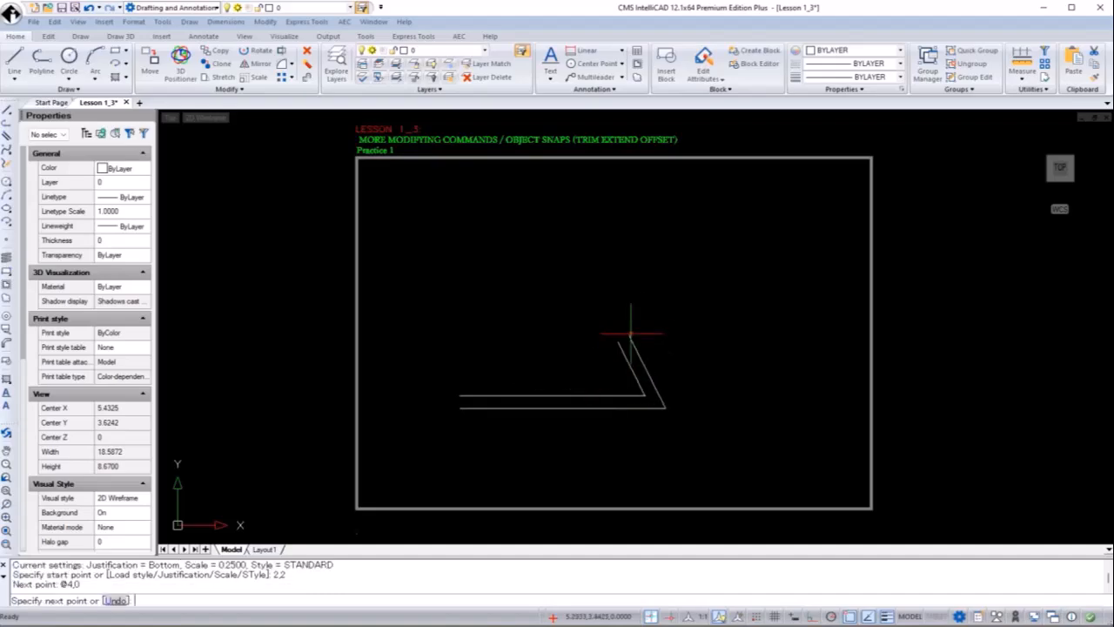
text(@0,4)
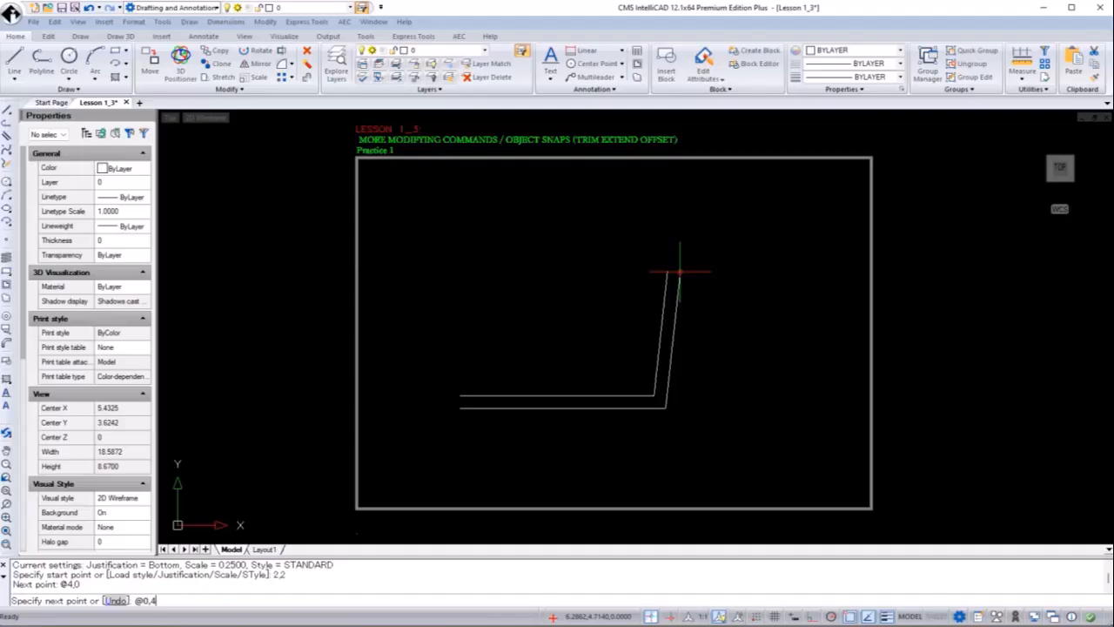
key(Return)
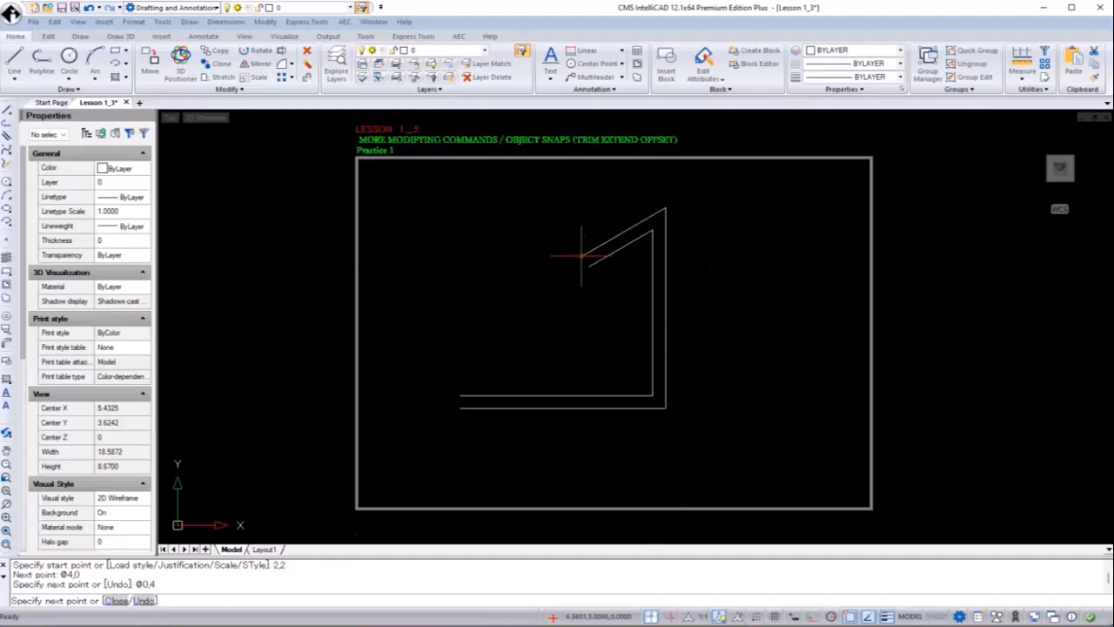
text(@)
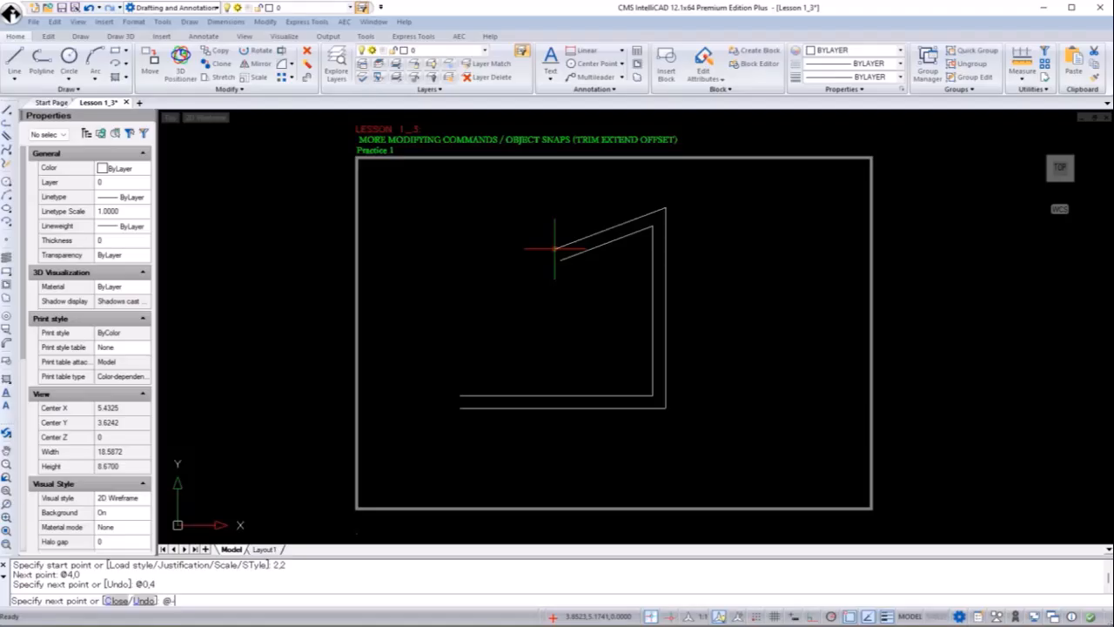
text(-2,0)
key(Return)
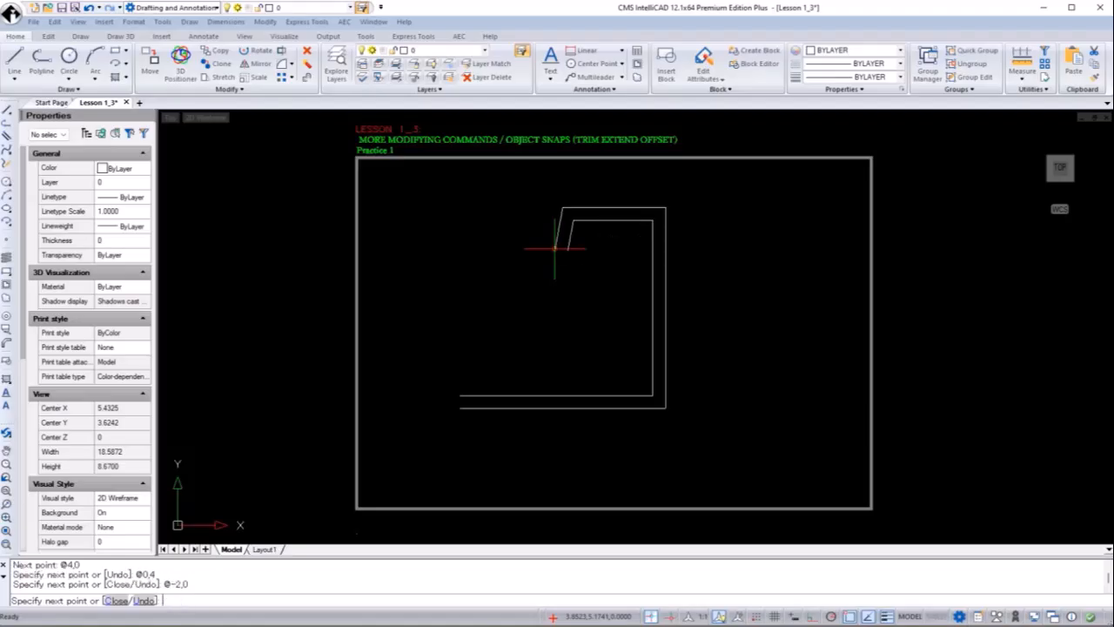
text(@-2,0)
Undo the extra run, then continue down 2 and left 2, and close the L wall
key(Return)
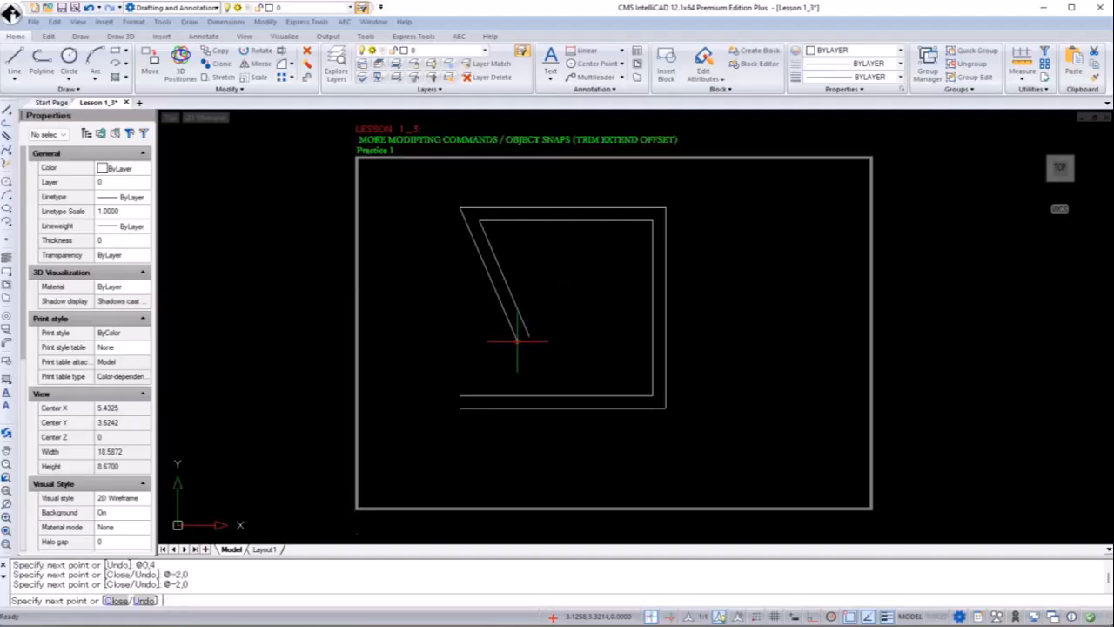
text(u)
key(Return)
text(@0,-2)
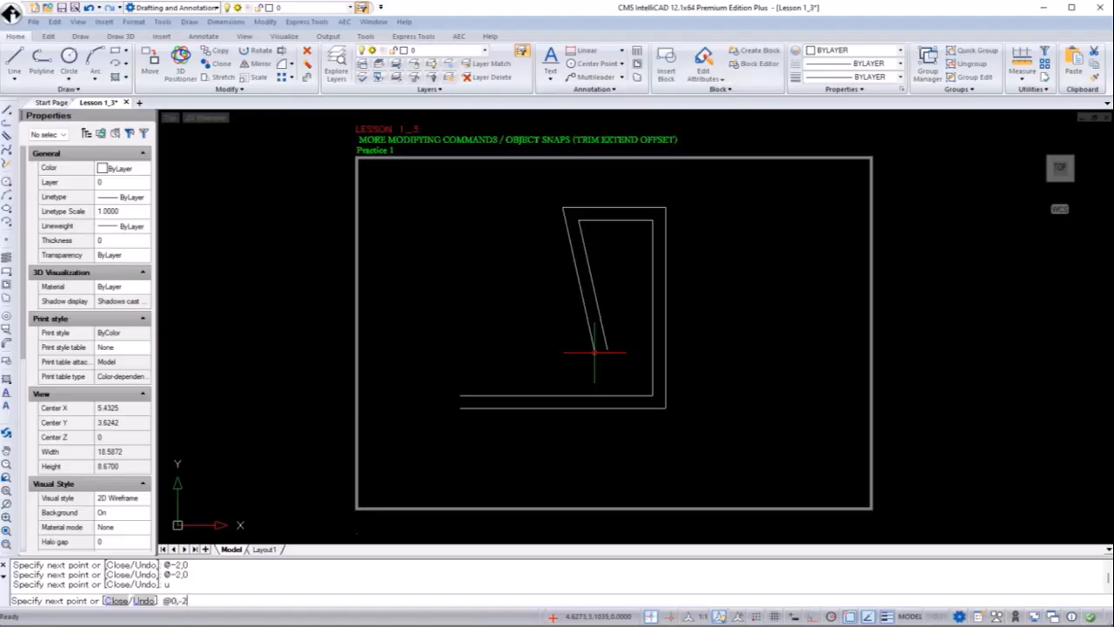
key(Return)
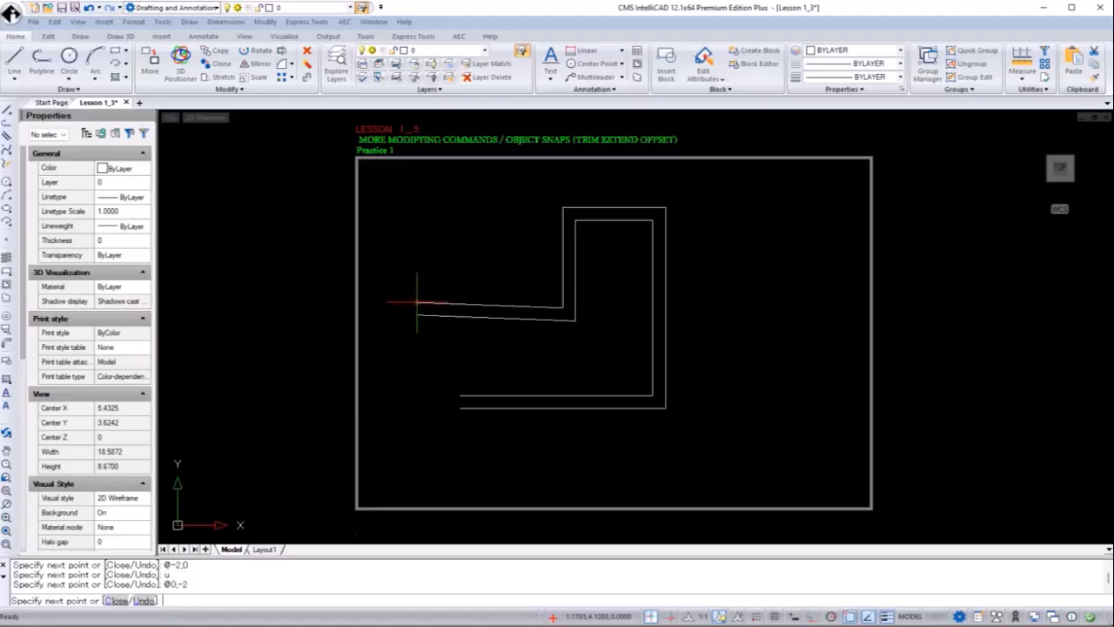
text(@-2,0)
key(Return)
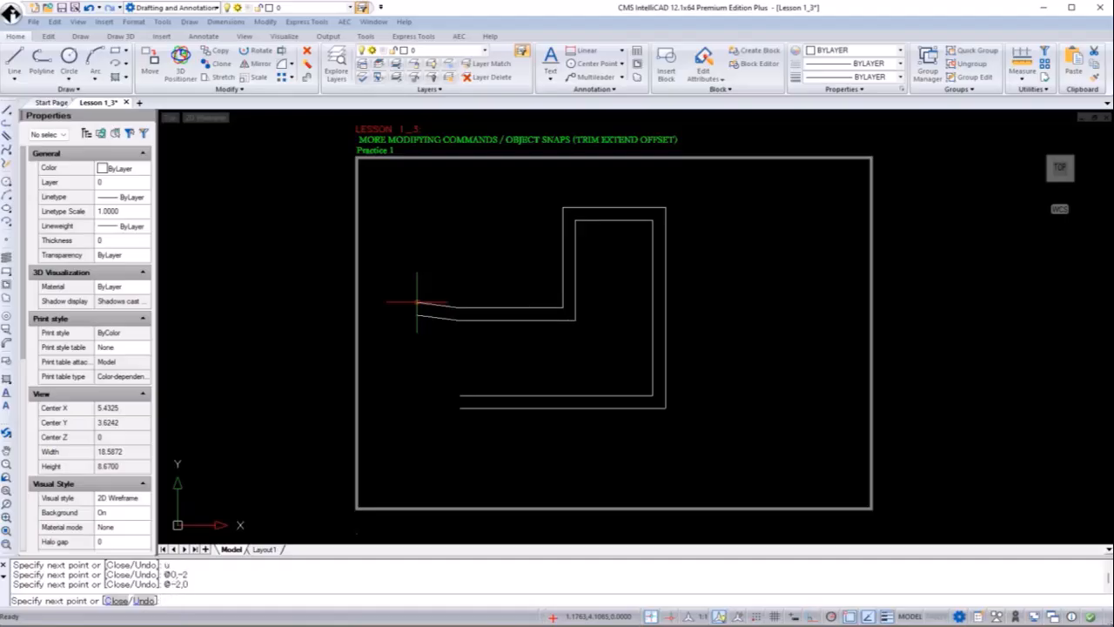
text(c)
key(Return)
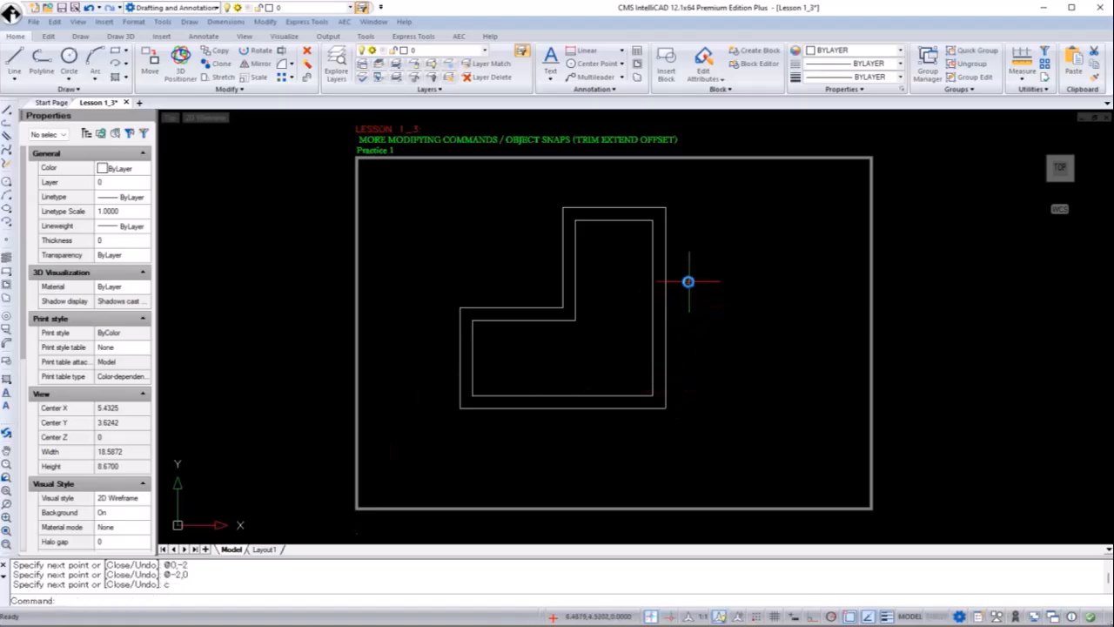
Move the window-selected L-shaped wall to the right of the drawing frame
click(689, 281)
click(624, 328)
text(M)
key(Return)
click(528, 356)
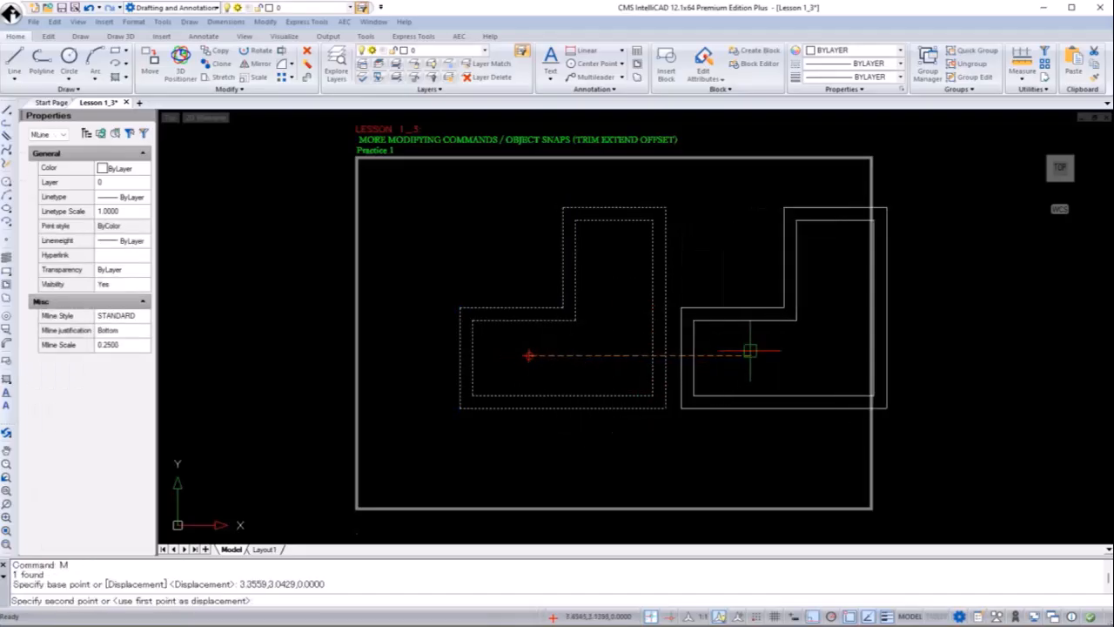
click(967, 348)
mouse_move(845, 368)
middle_down()
mouse_move(709, 356)
mouse_move(679, 323)
middle_up()
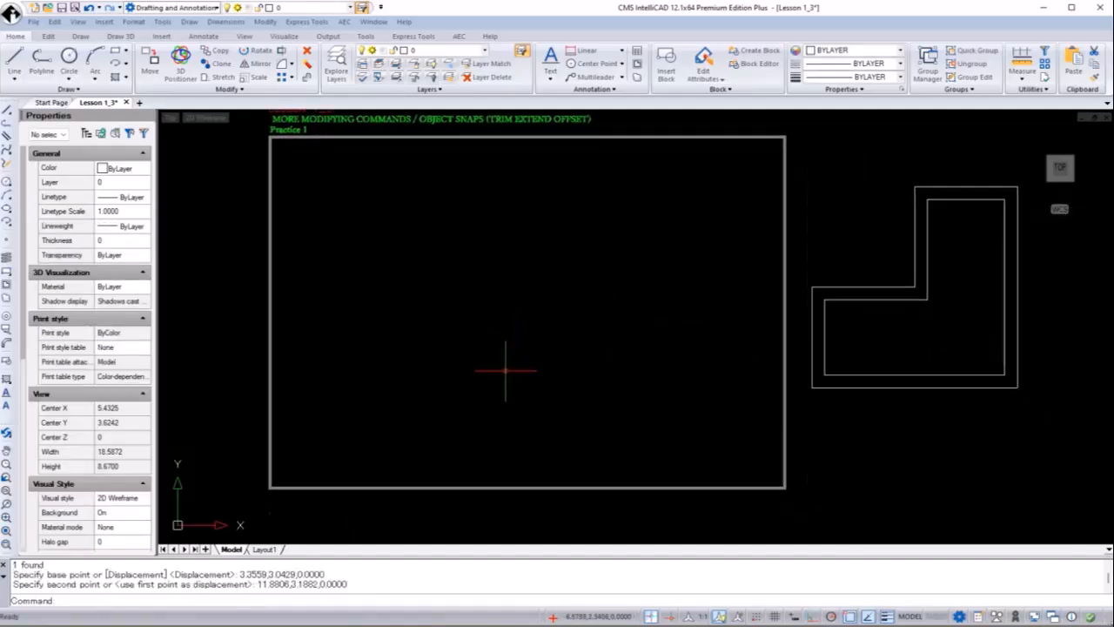
Start a line at 2,2 and draw the 4-unit bottom and right edges
text(L)
key(Return)
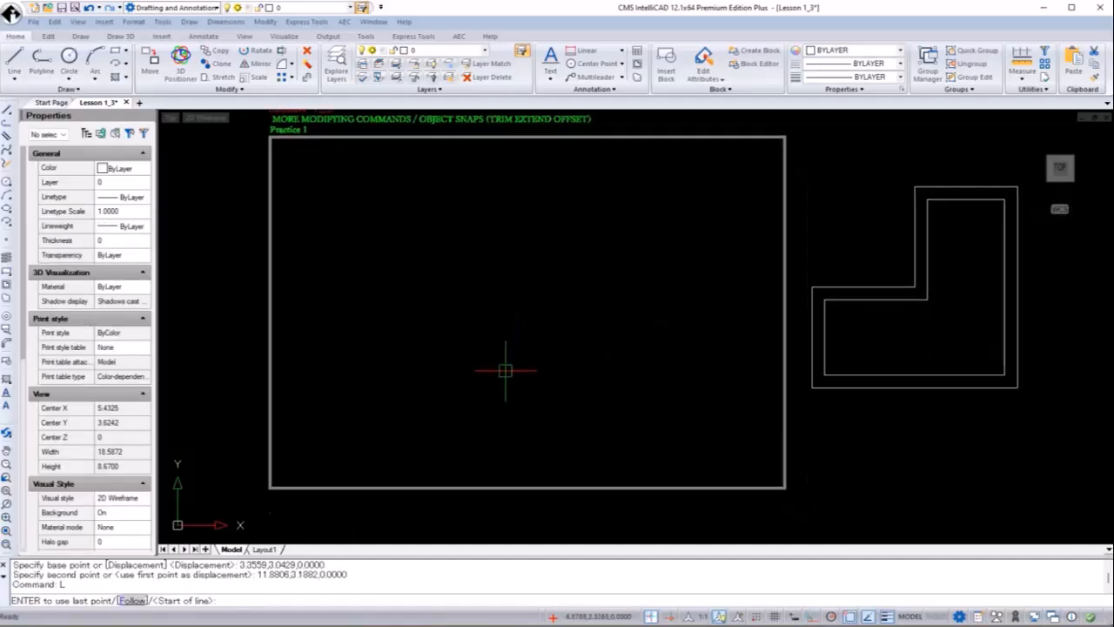
text(2,2)
key(Return)
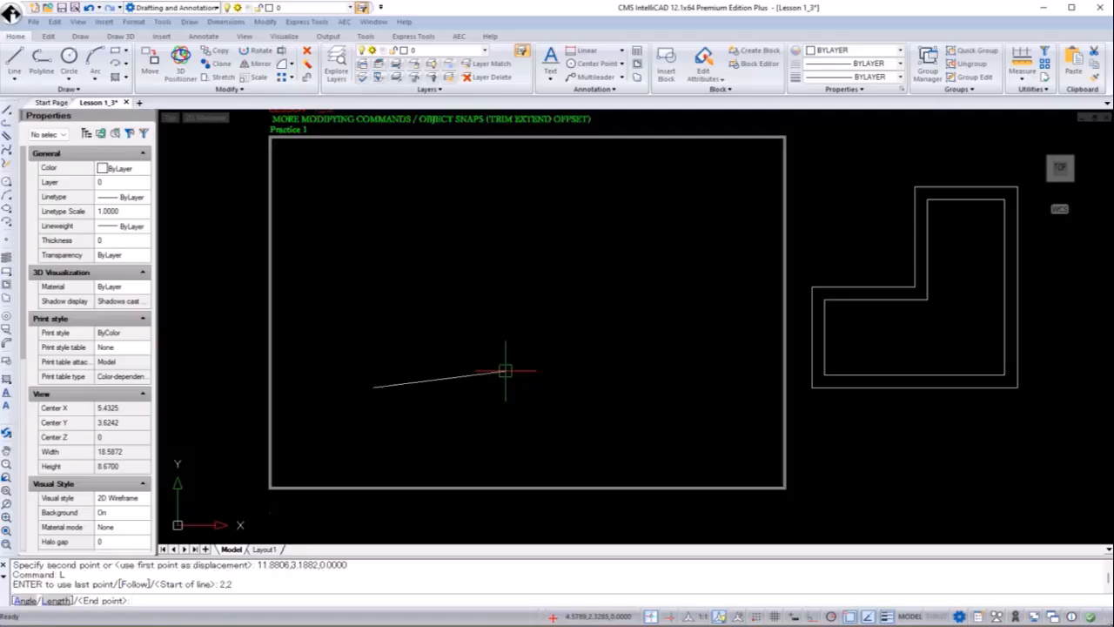
text(@4,0)
key(Return)
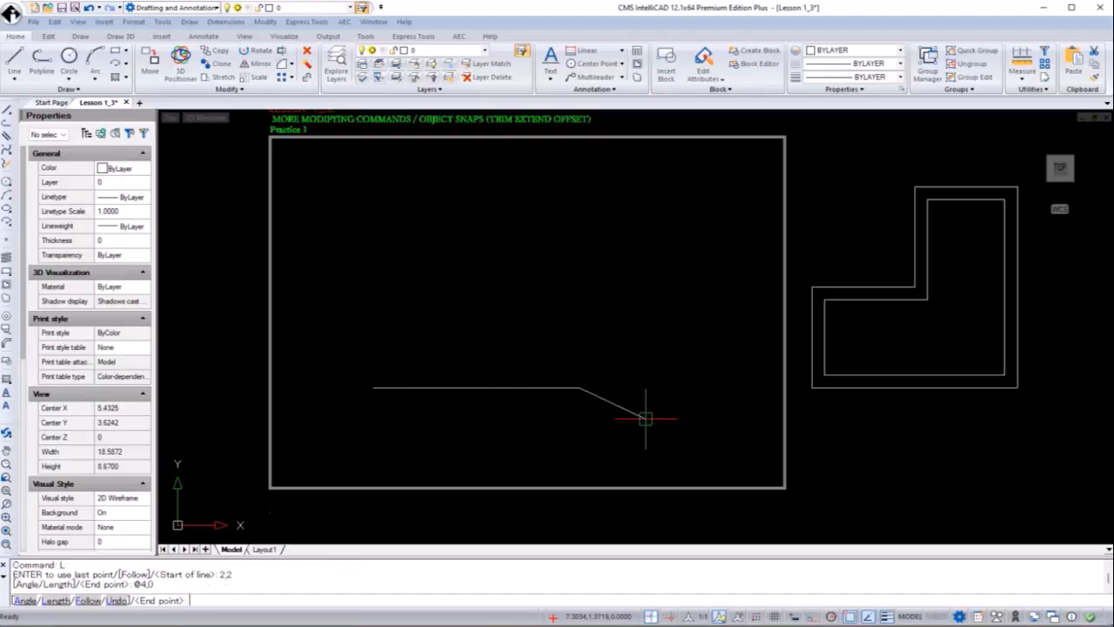
text(@0)
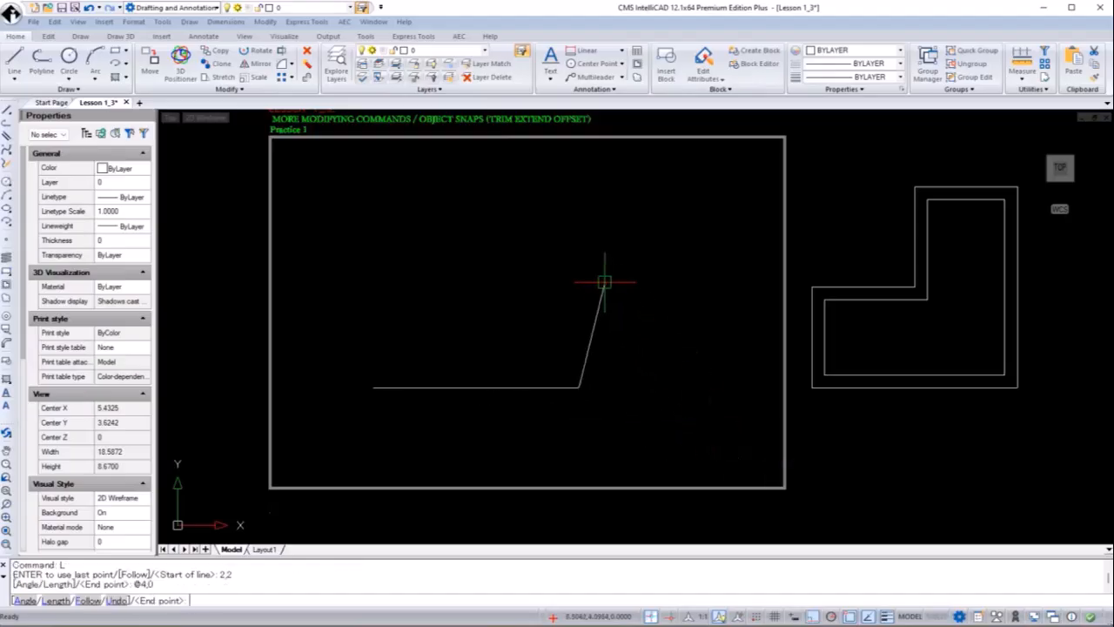
text(,4)
key(Return)
Add the 2-unit top, downward and leftward edges, then close the outline
text(@-2,0)
key(Return)
text(@0,-2)
key(Return)
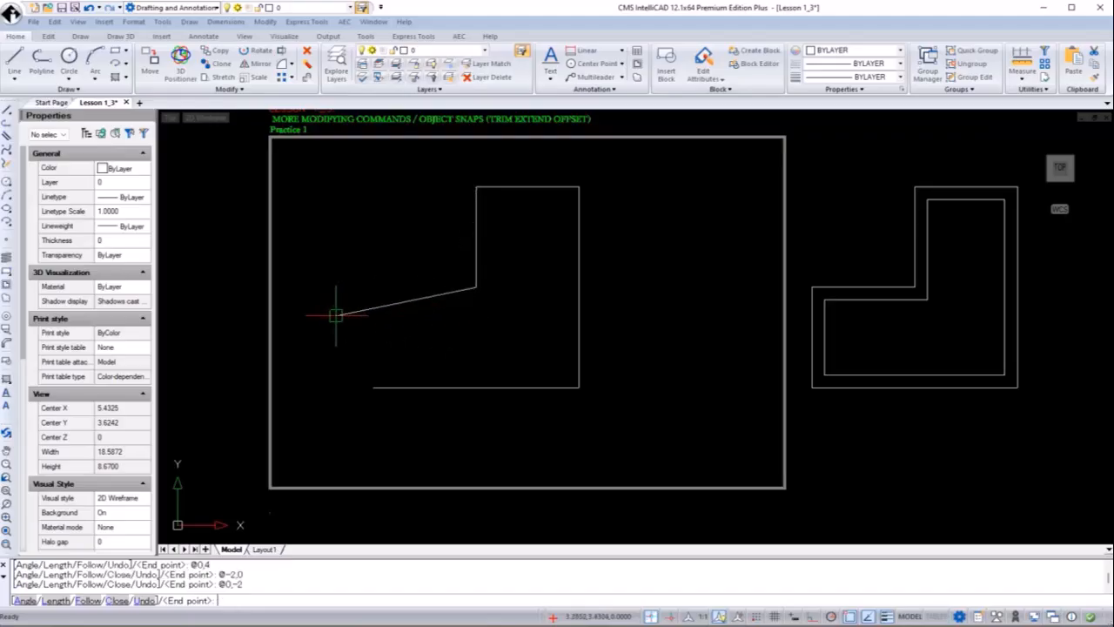
text(@-2,0)
key(Return)
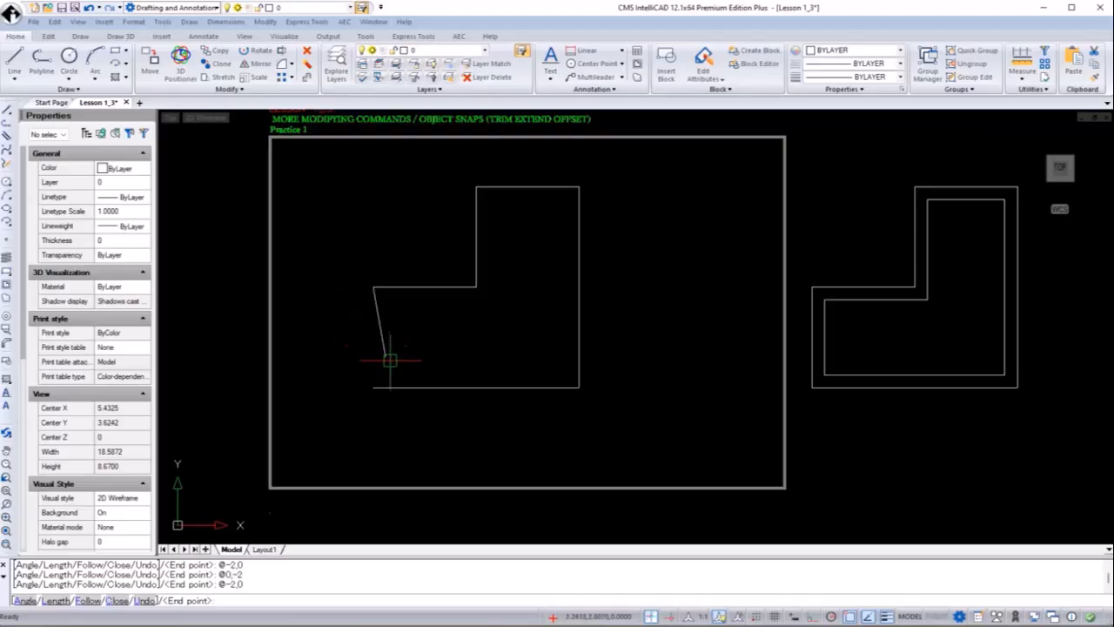
text(c)
key(Return)
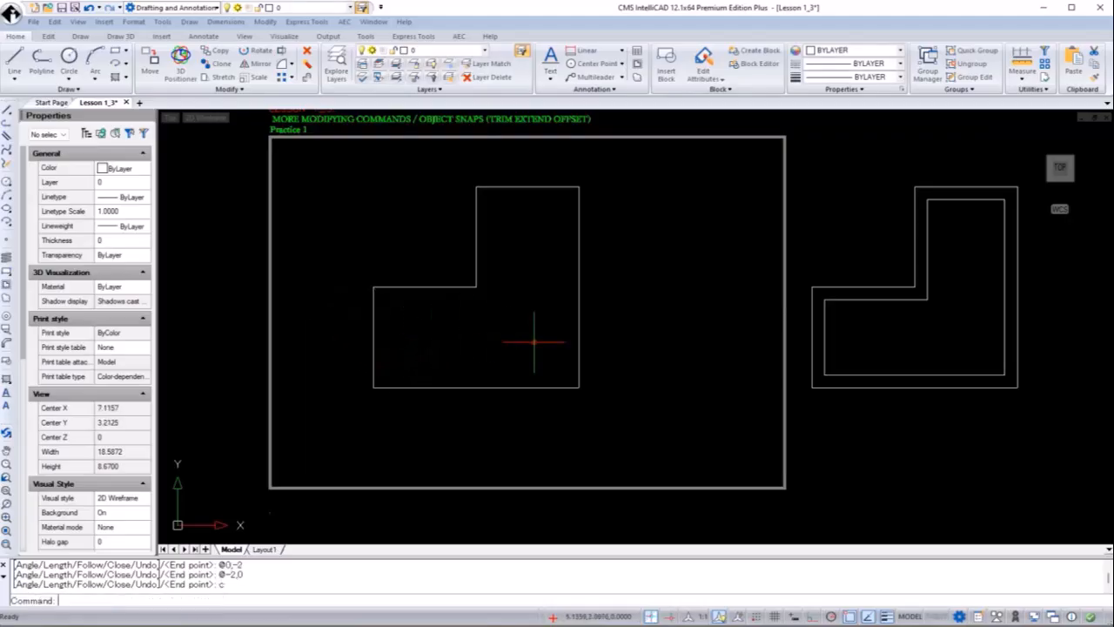
Offset the left, lower top and bottom edges 0.25 units inward
text(O)
key(Return)
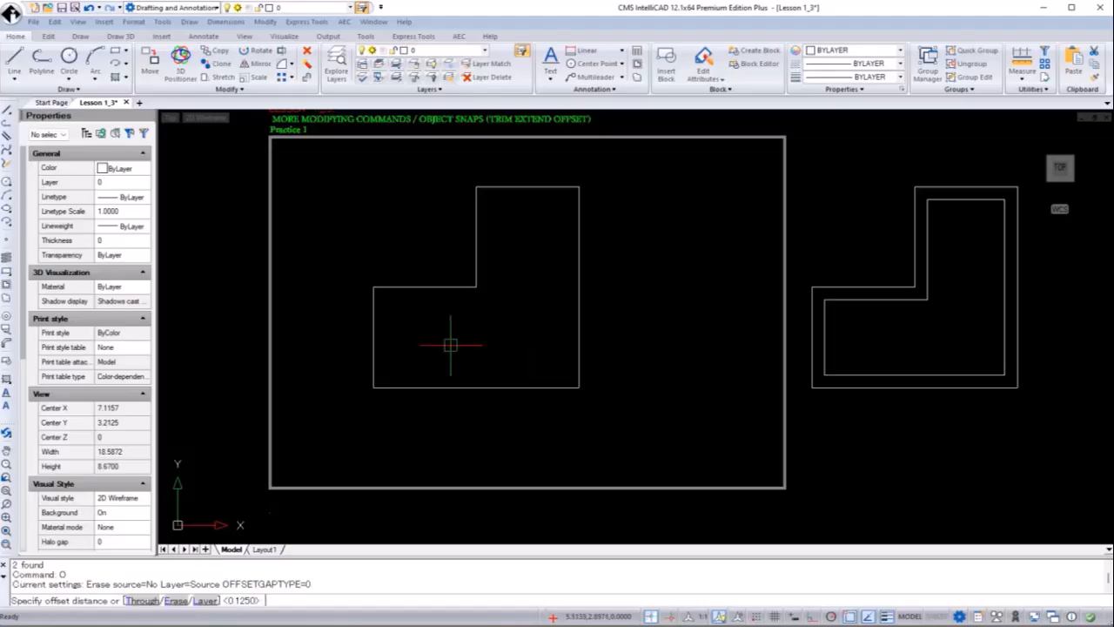
text(0.25)
key(Return)
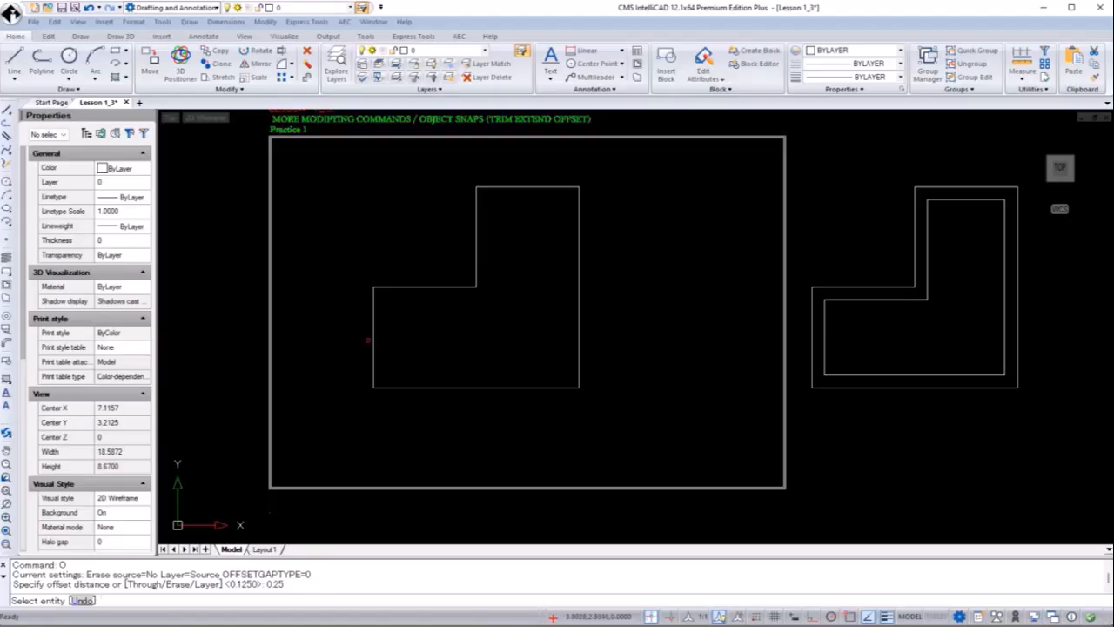
click(373, 340)
click(469, 329)
click(459, 287)
click(453, 328)
click(468, 387)
click(467, 388)
Offset the inner vertical, top and right edges 0.25 units inward
click(474, 350)
click(476, 250)
click(505, 253)
click(523, 186)
click(517, 258)
click(579, 271)
click(534, 281)
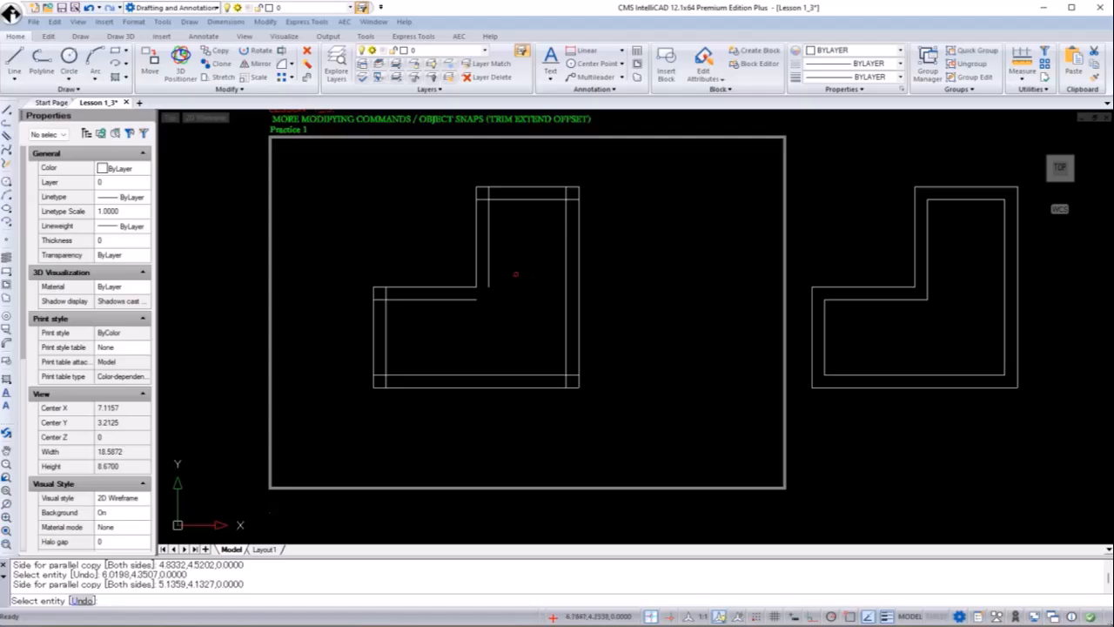
End offsetting and start TRIM with all the L lines as cutting edges
key(Return)
text(trim)
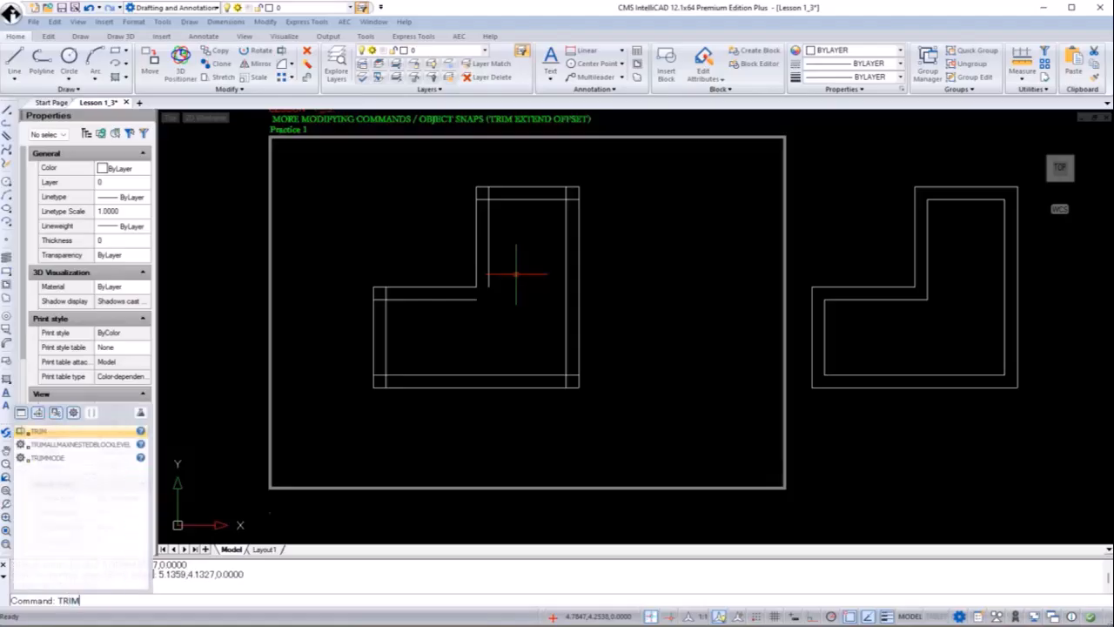
key(Return)
click(642, 169)
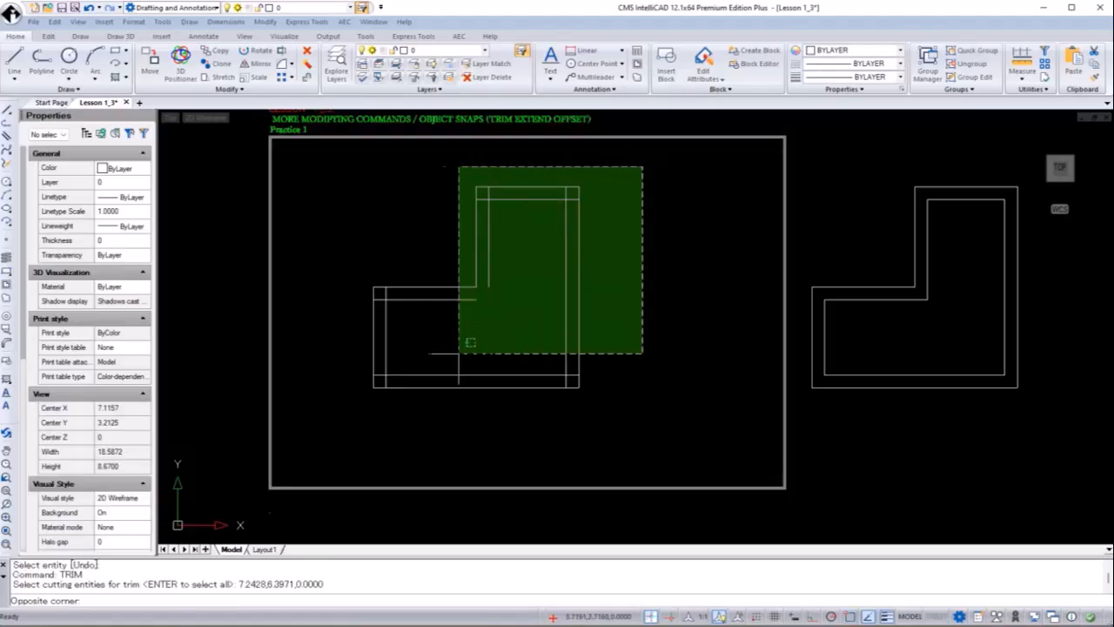
click(330, 412)
key(Return)
Trim the overhanging stubs at the lower-left and upper-left corners
scroll(414, 354, up, 1)
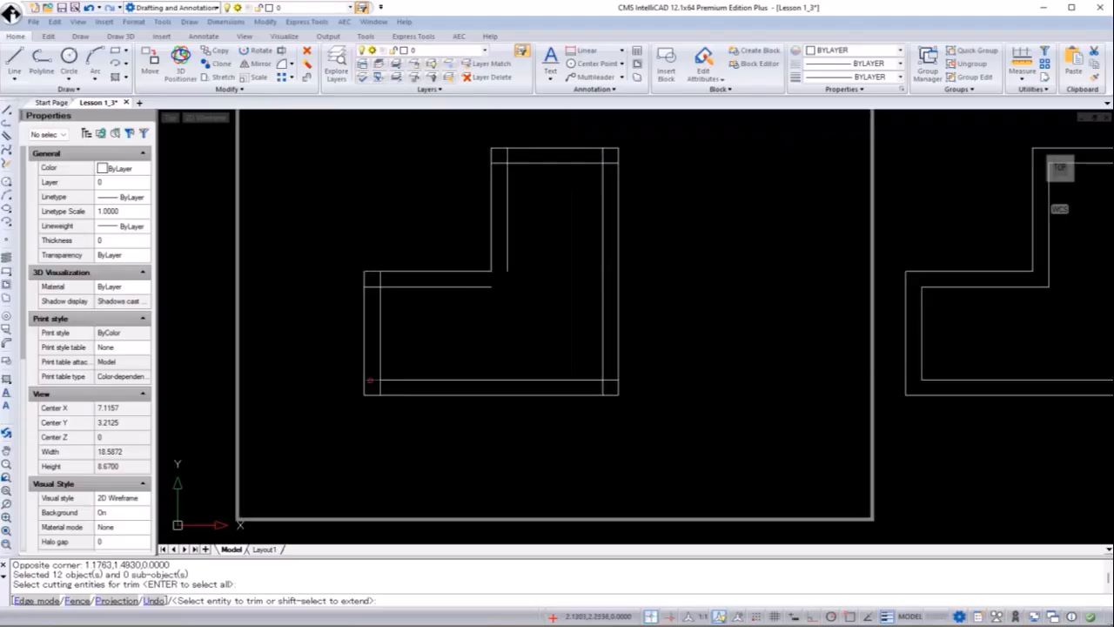
click(369, 380)
click(375, 386)
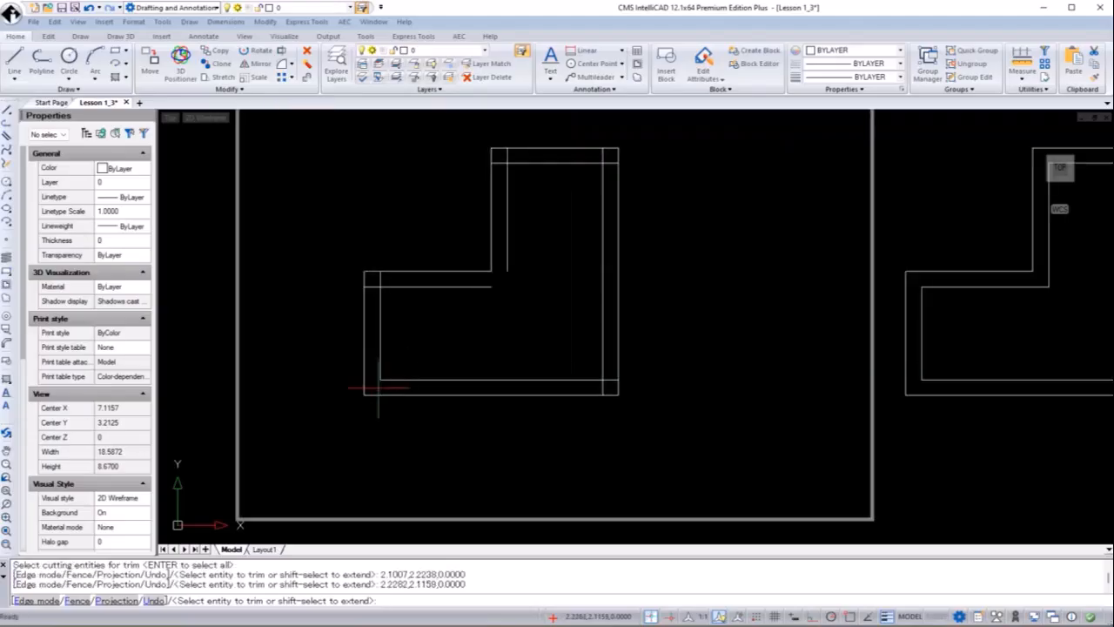
click(370, 286)
click(377, 277)
click(379, 278)
Trim the remaining overhangs at the top and bottom-right inner corners
click(503, 162)
click(507, 154)
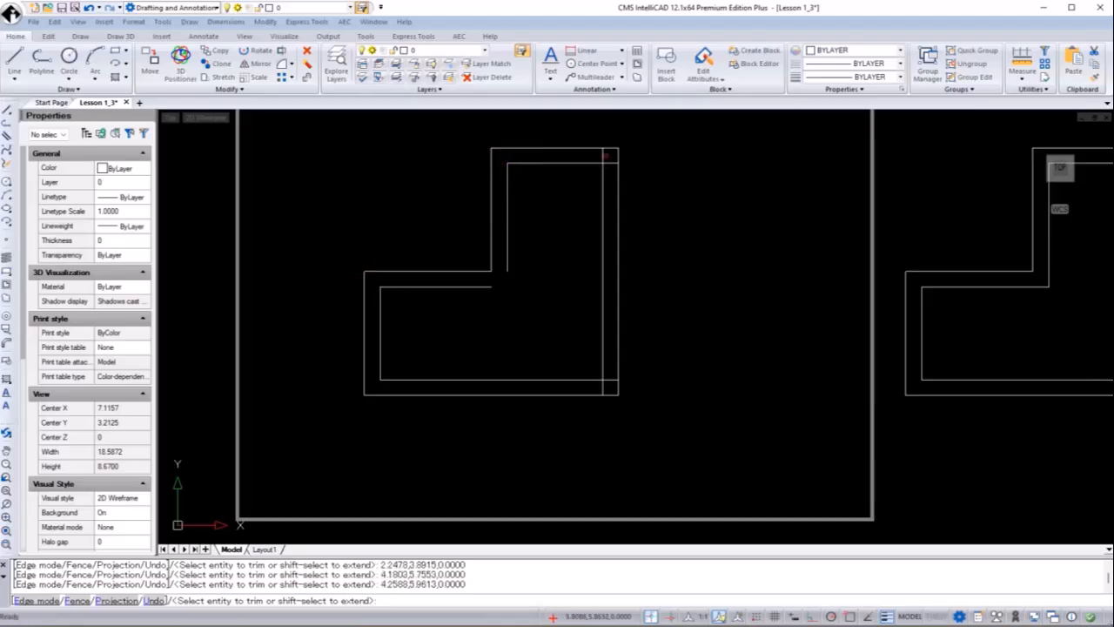
click(603, 154)
click(611, 162)
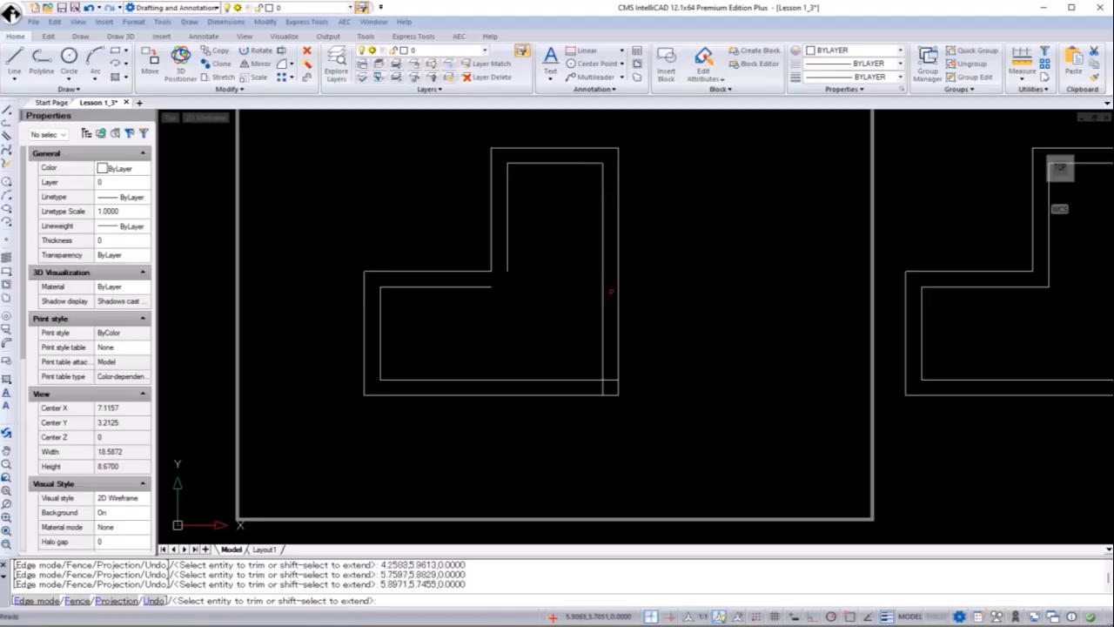
click(605, 386)
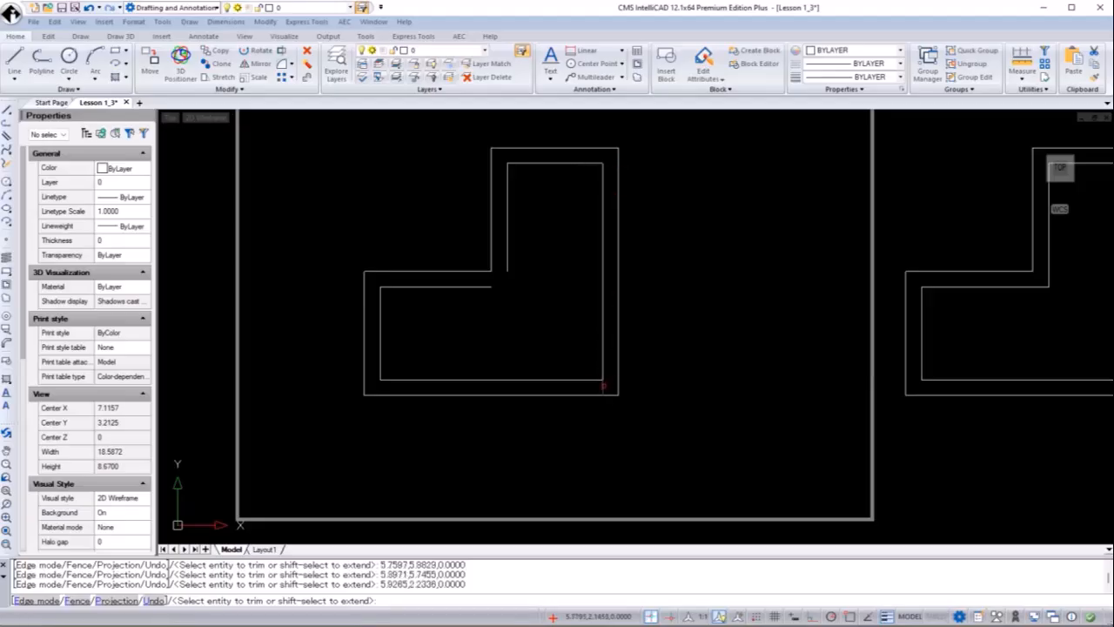
click(603, 386)
key(Return)
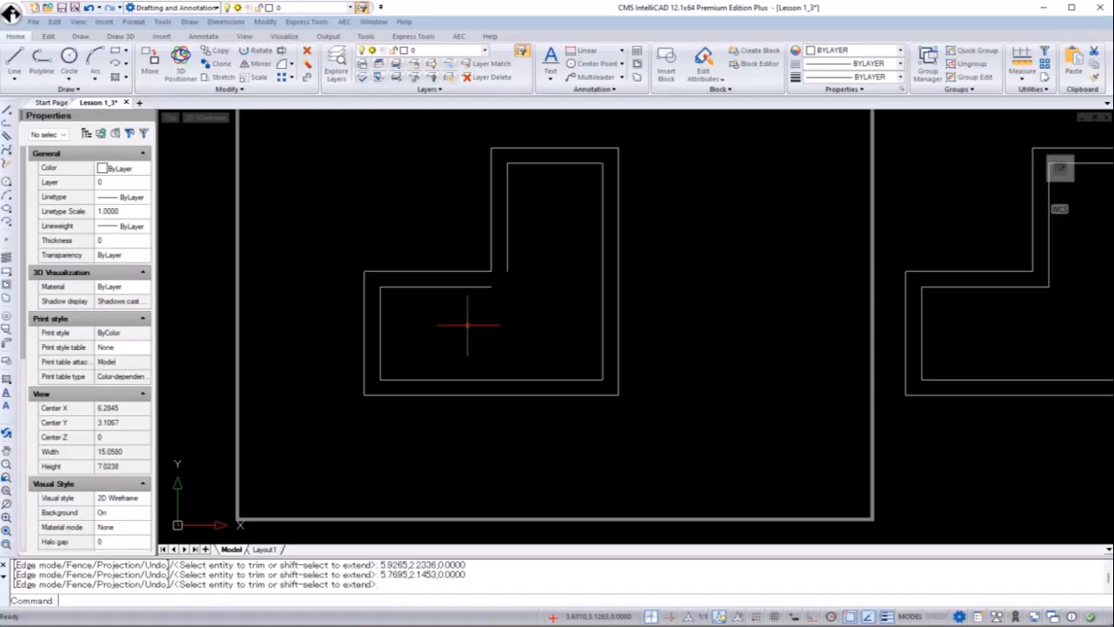
Chamfer the inner horizontal and vertical lines with both distances 0 for a sharp corner
text(ext)
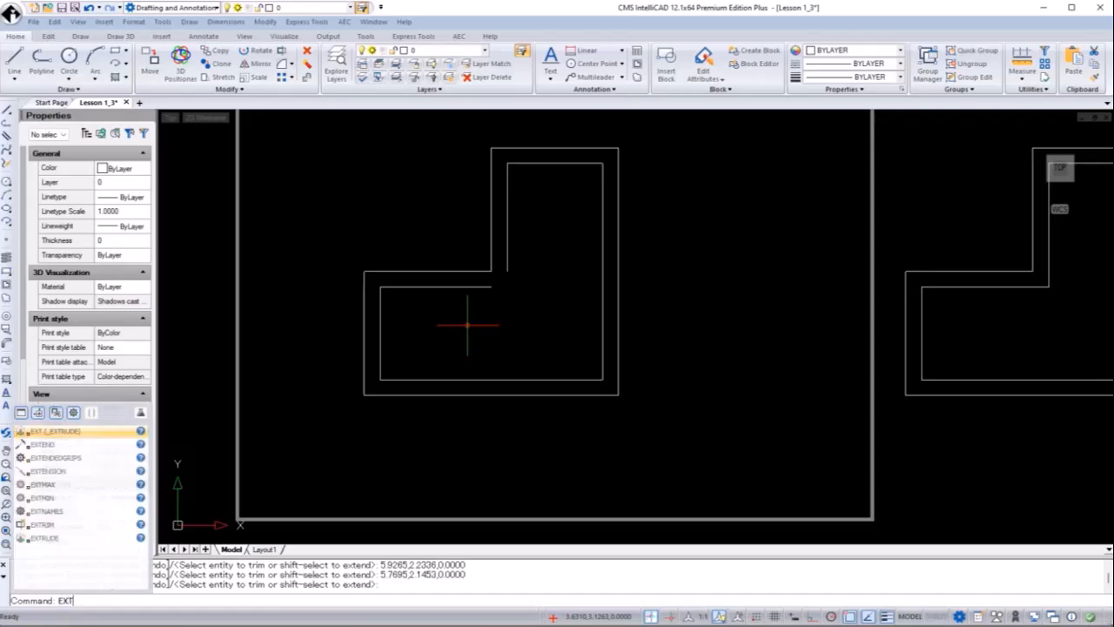
key(Escape)
text(CH)
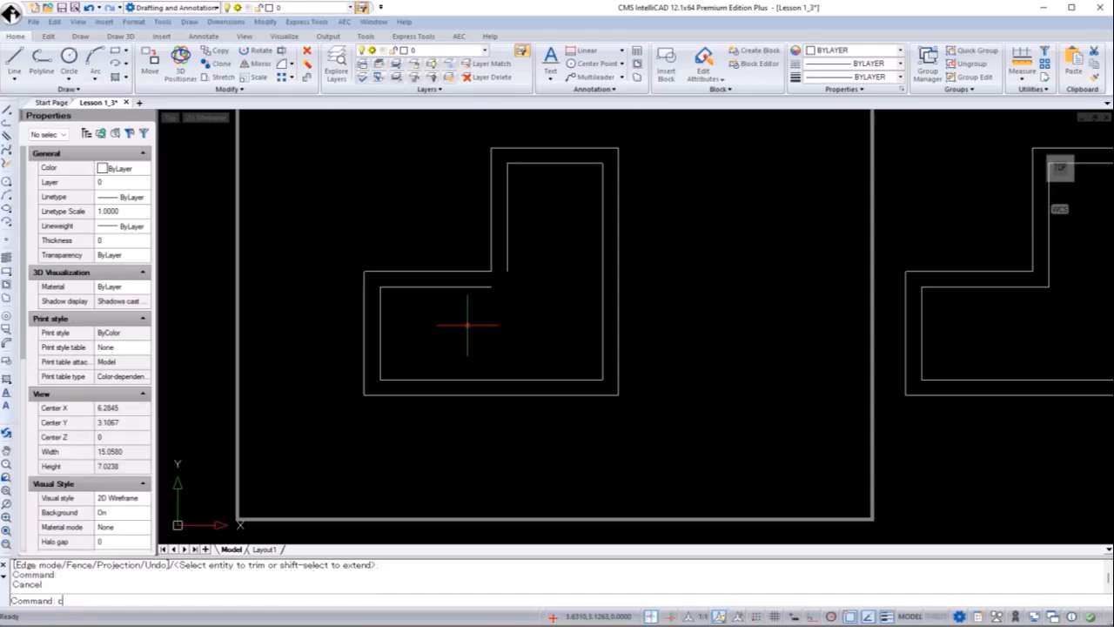
text(AMFER)
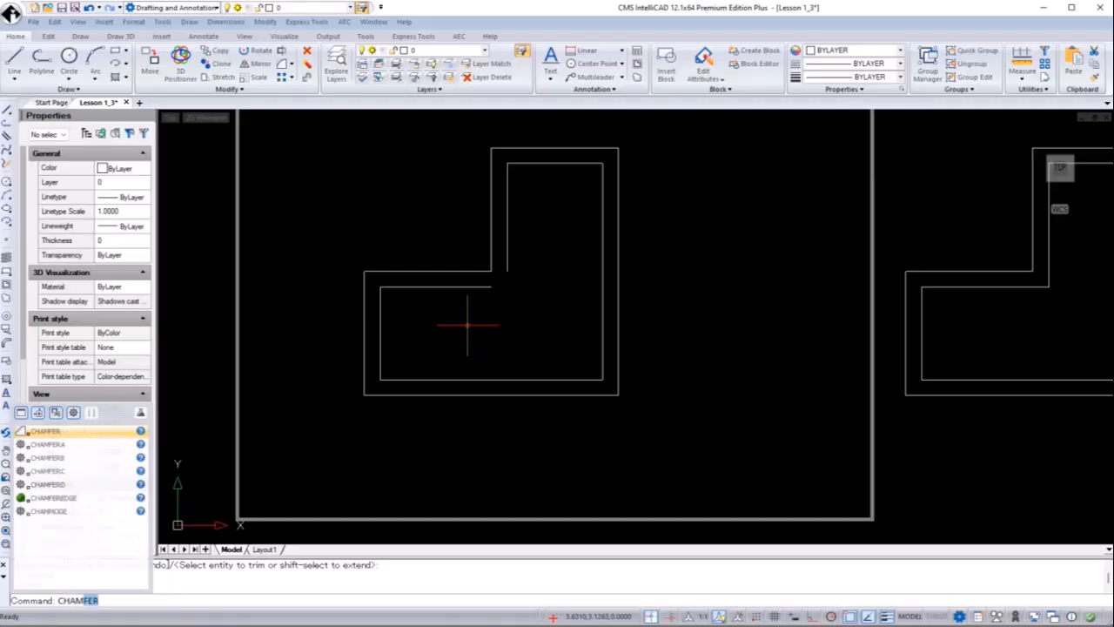
key(Return)
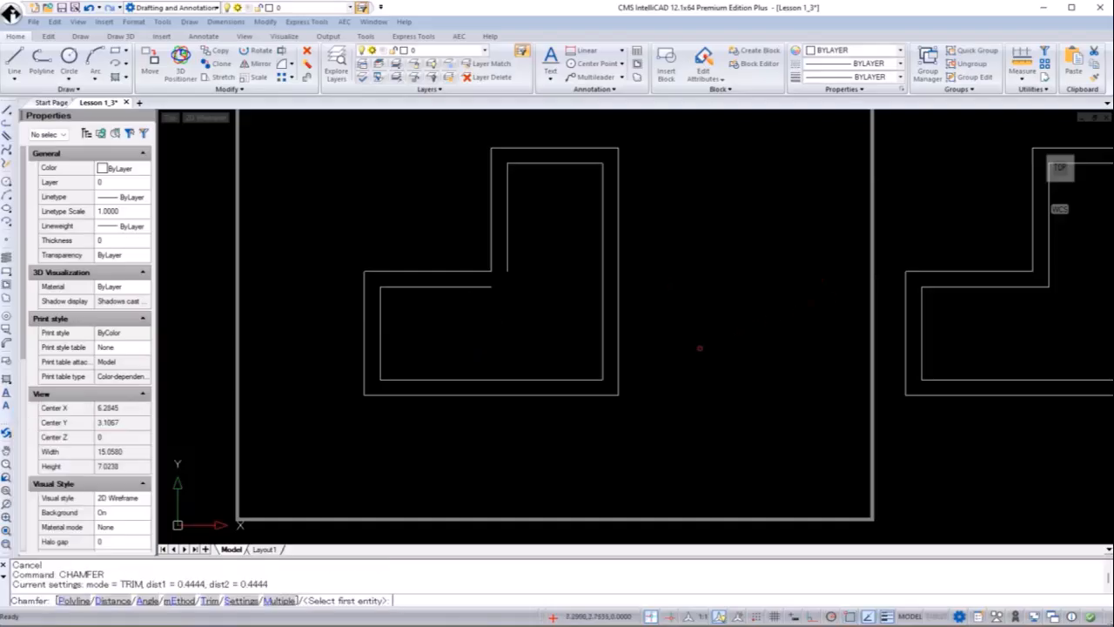
text(d)
key(Return)
text(0)
key(Return)
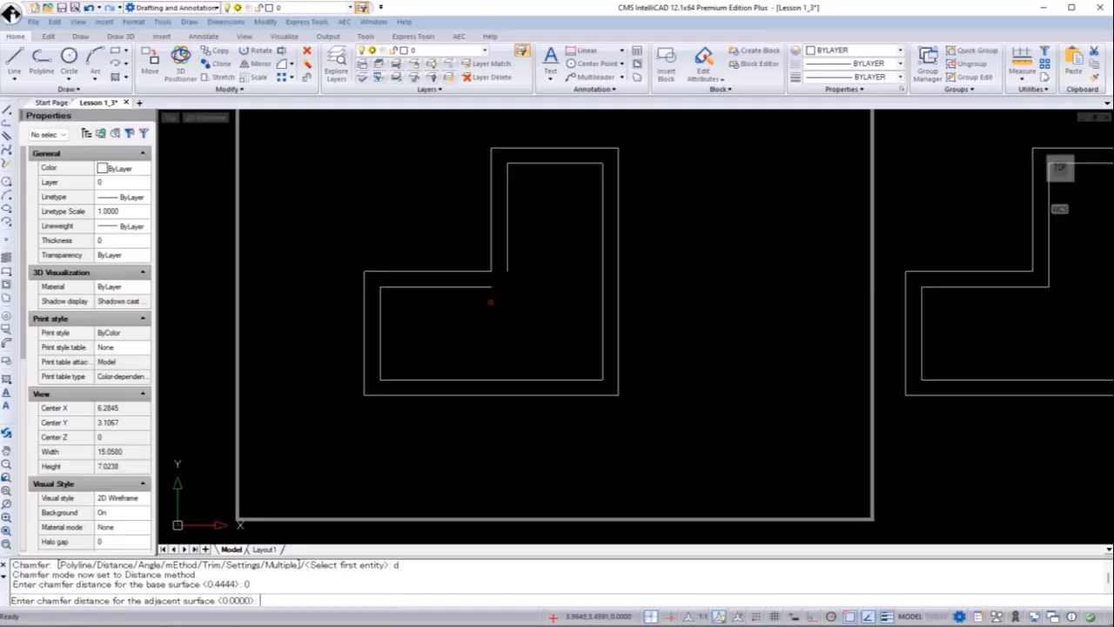
key(Return)
click(486, 288)
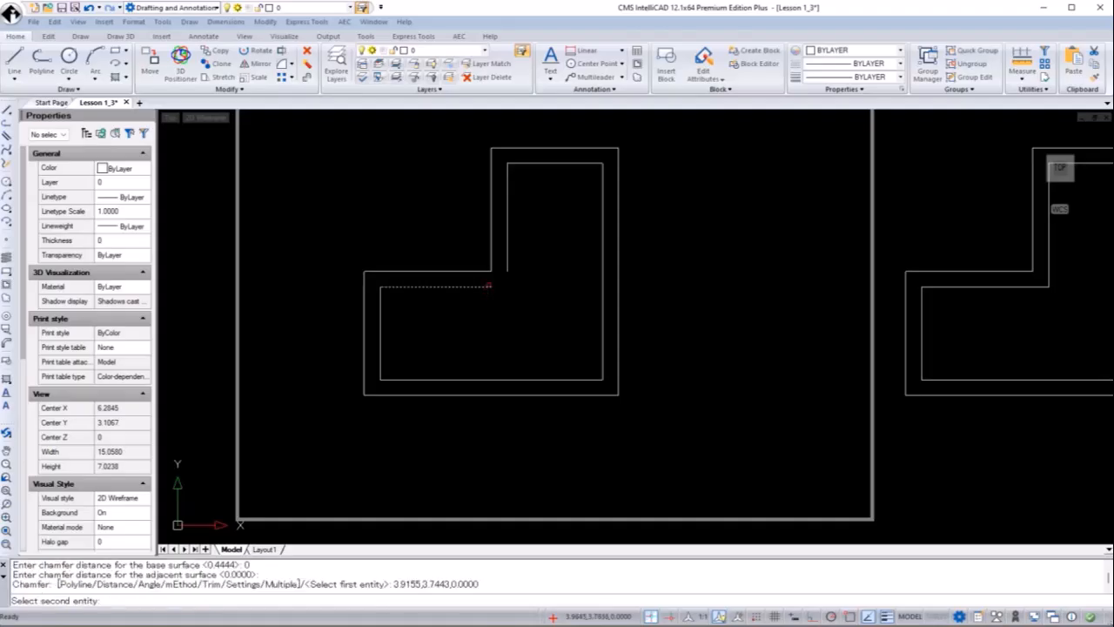
click(506, 261)
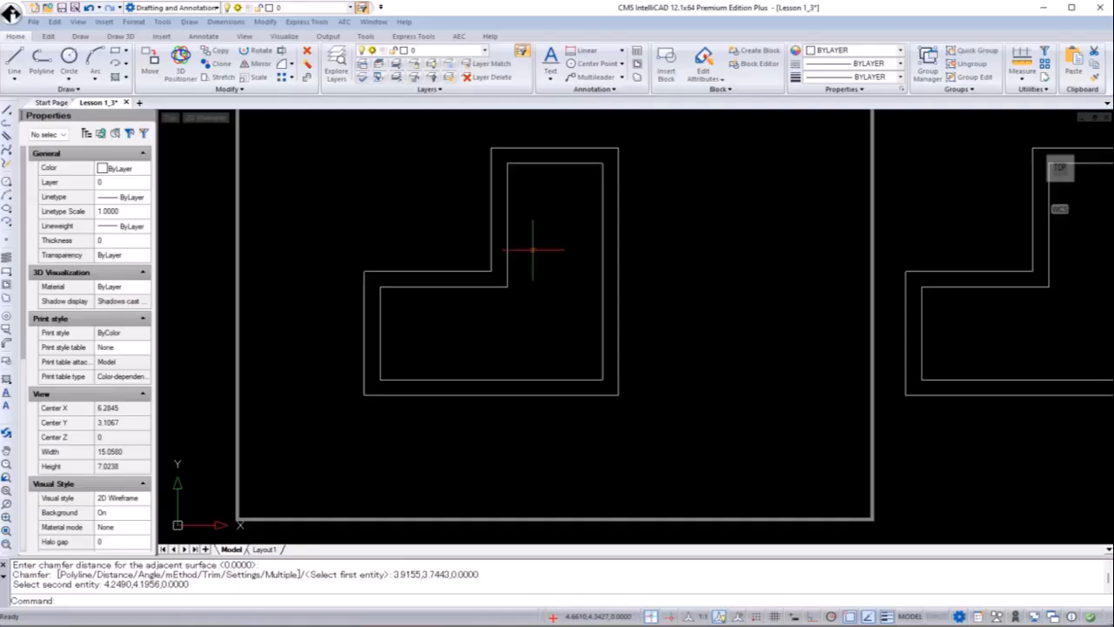
Add linear dimensions: 2 above the top edge and 4 beside the right edge
scroll(534, 221, down, 2)
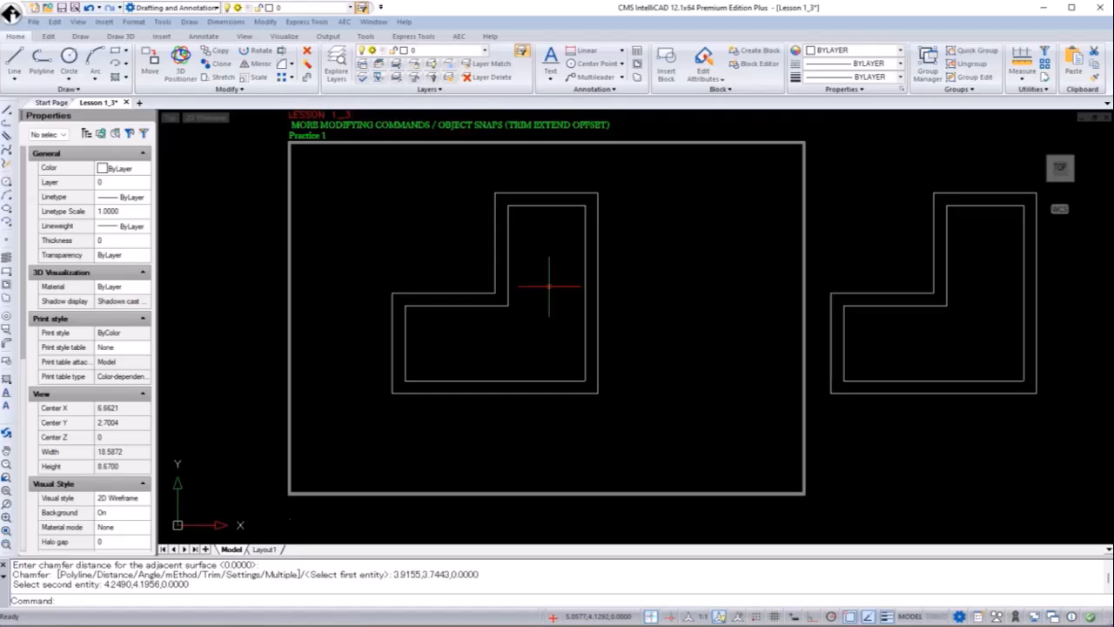
text(diml)
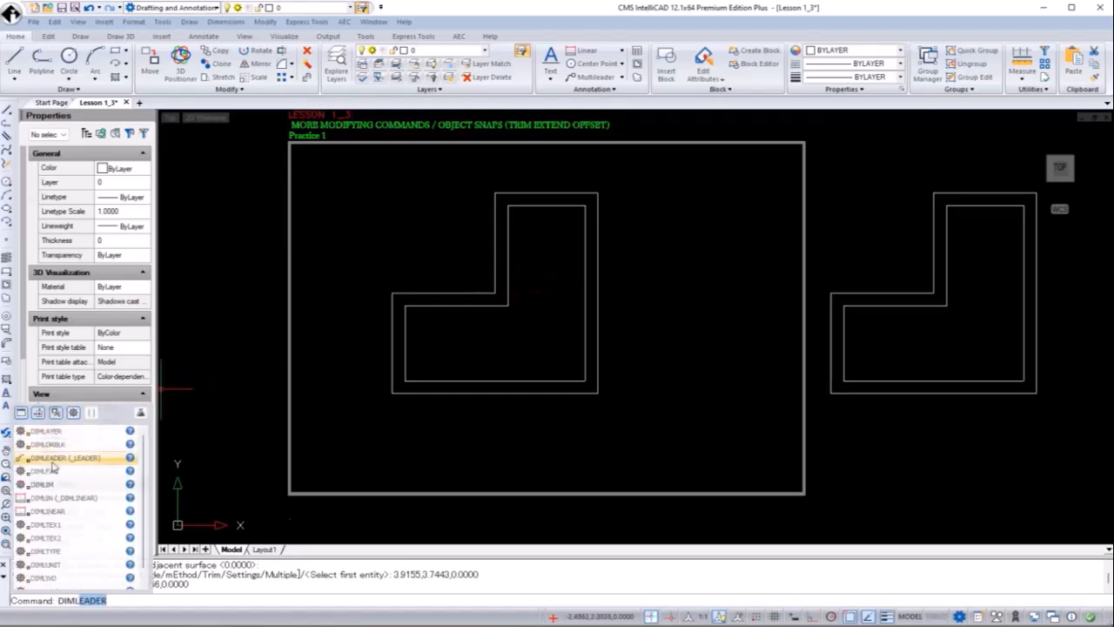
text(i)
click(52, 457)
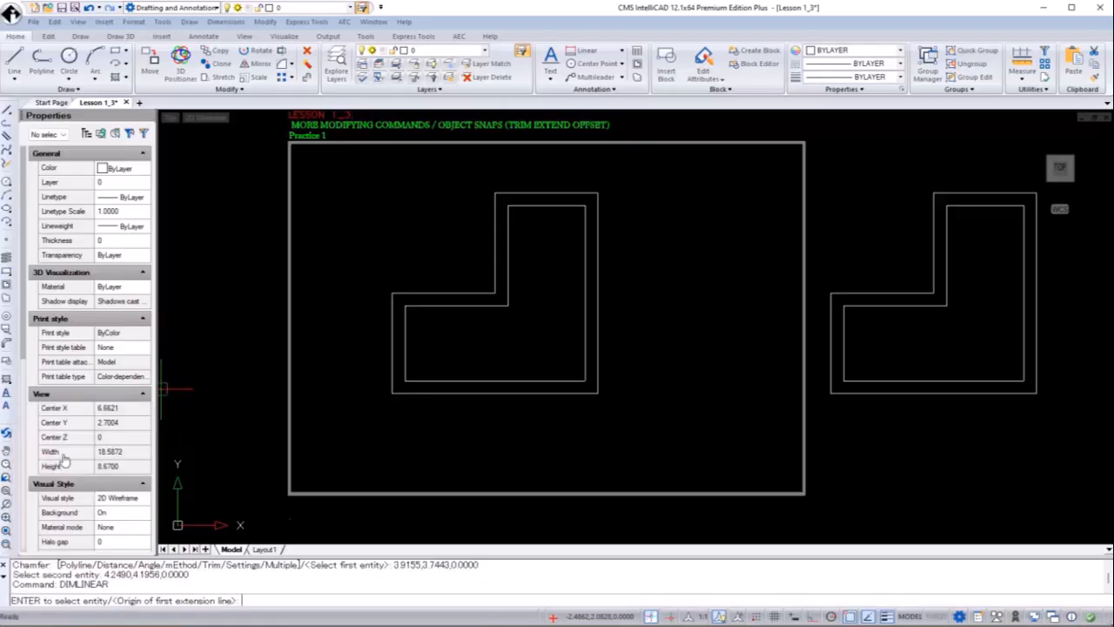
key(Return)
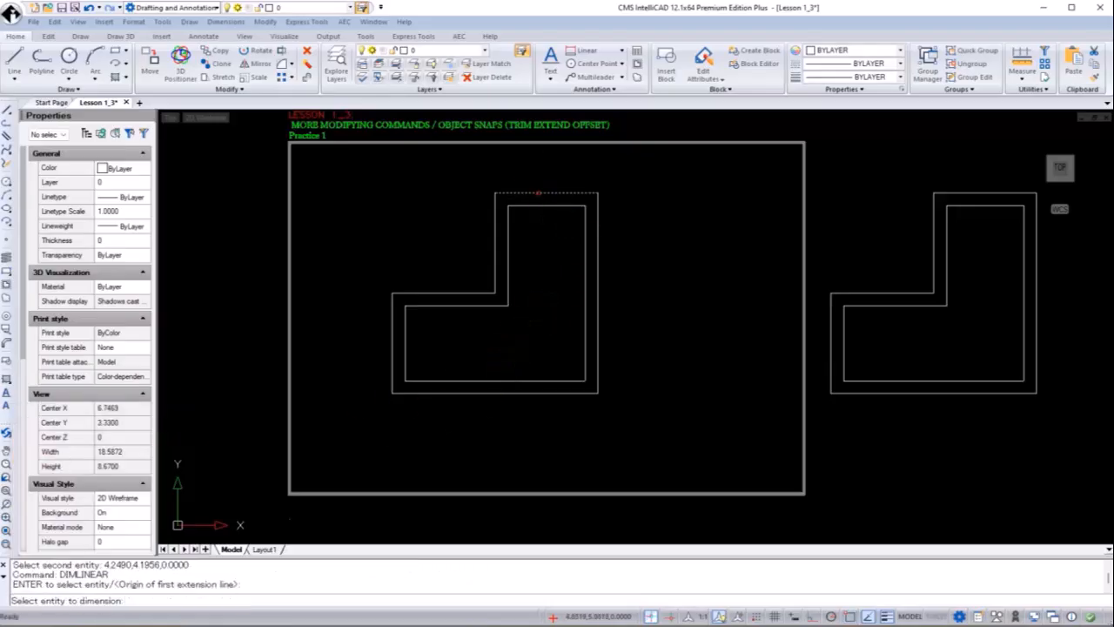
click(540, 192)
click(549, 169)
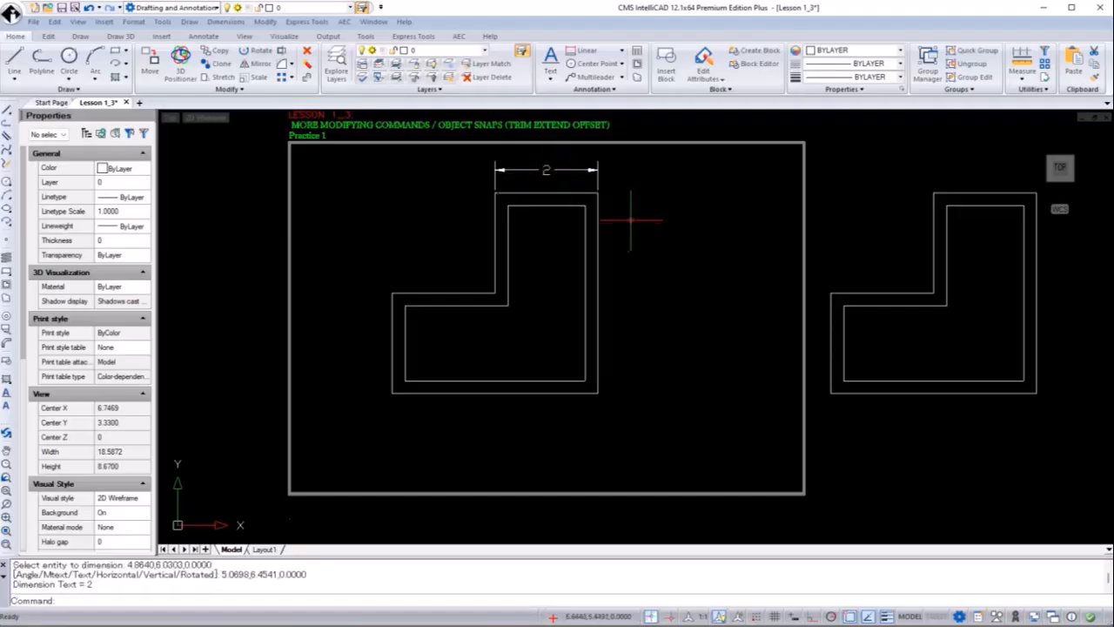
key(Return)
key(Return)
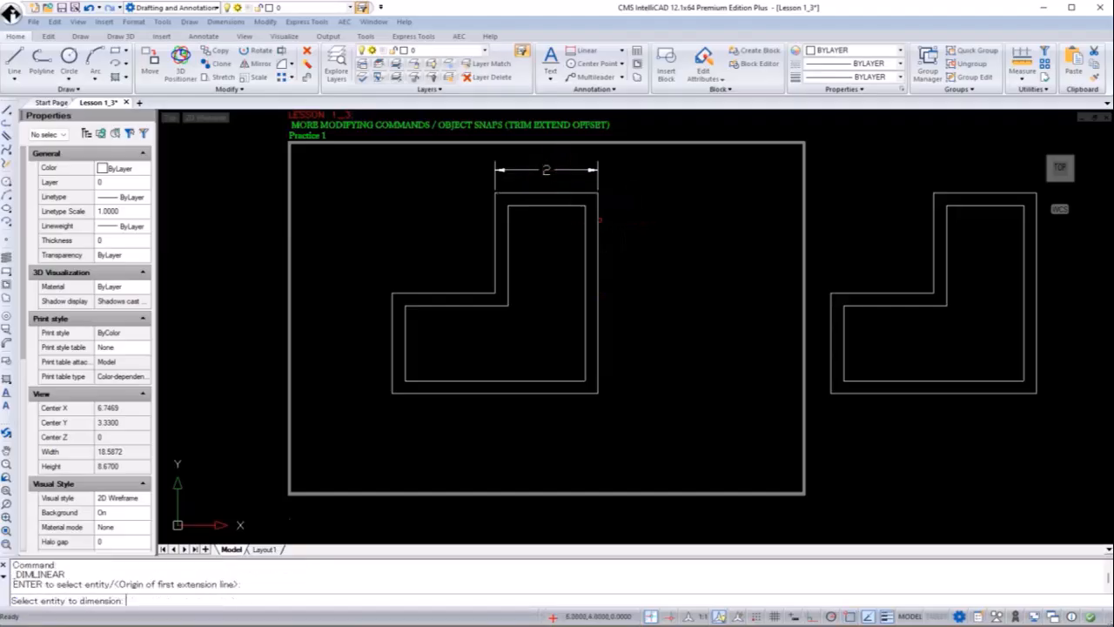
click(598, 218)
click(666, 230)
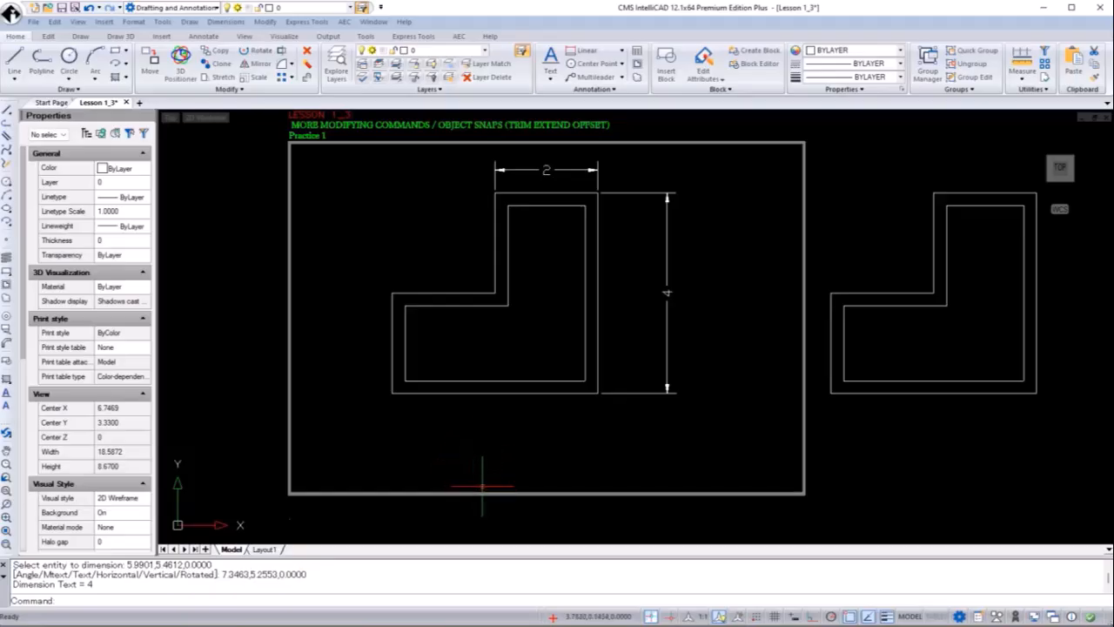
click(150, 116)
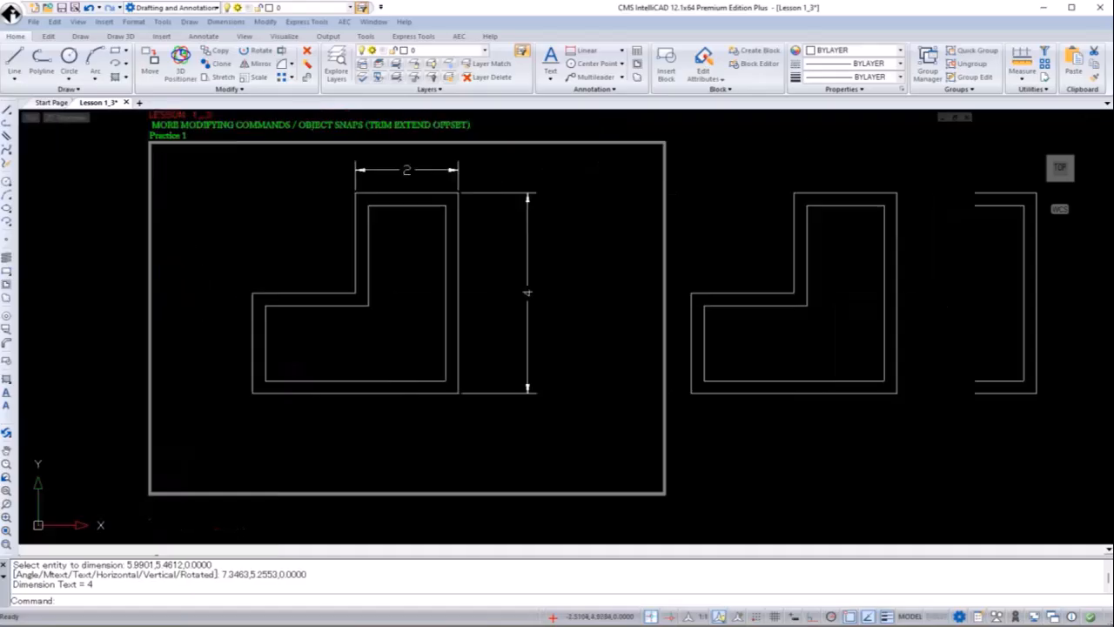
Draw a sloping line from 4,1 to 9,0.5
click(7, 112)
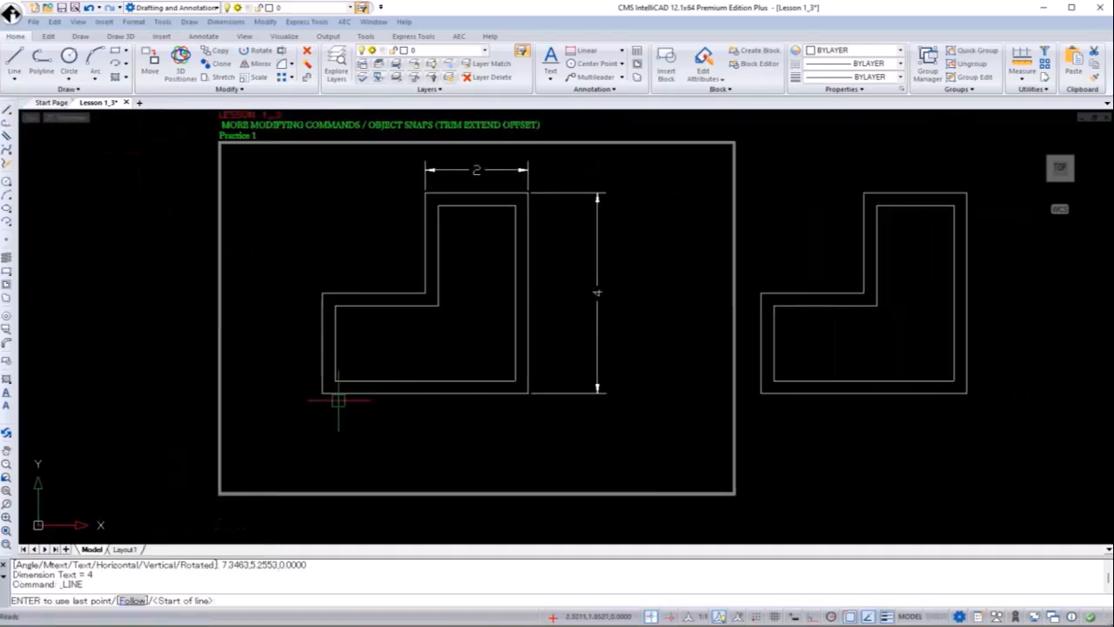
text(4,1)
key(Return)
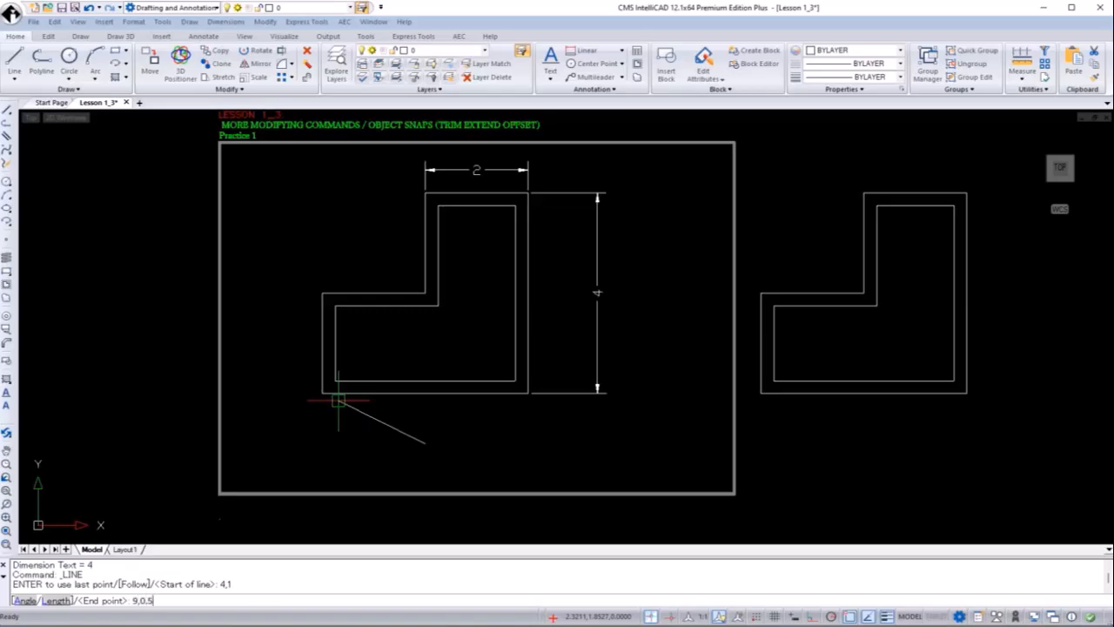
key(Return)
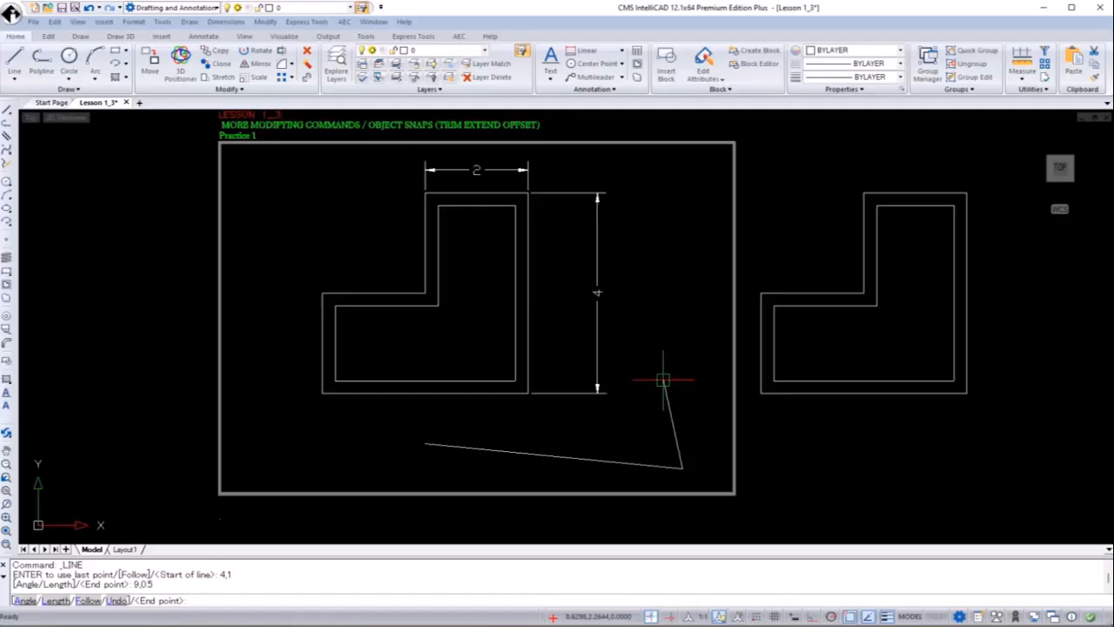
Draw a line from 9,6 ending perpendicular on the sloping line
key(Return)
key(Return)
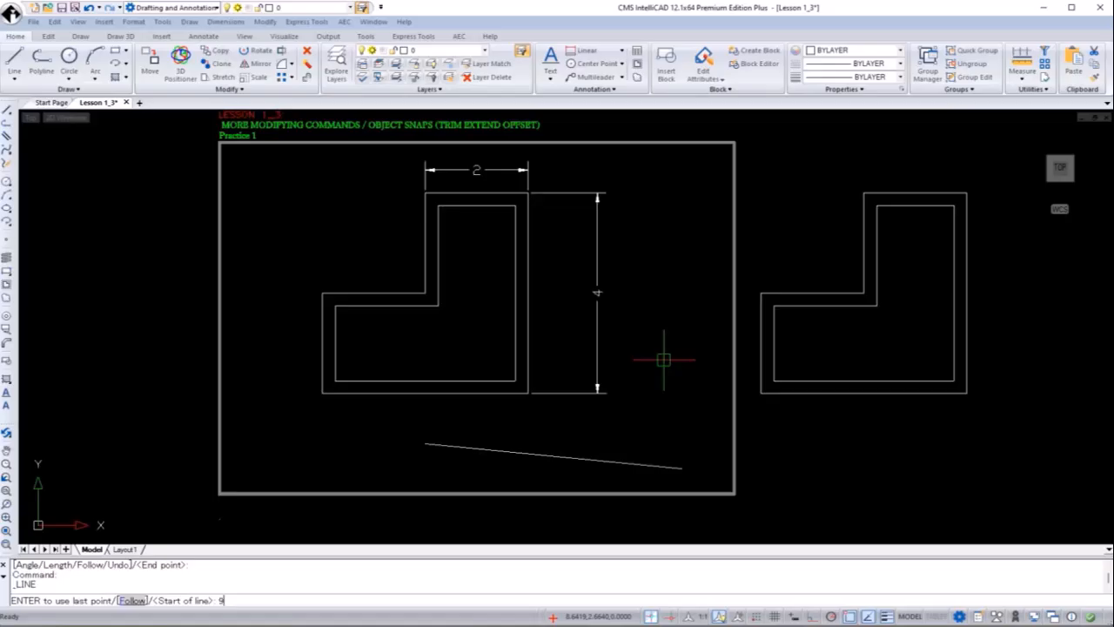
text(9,6)
key(Return)
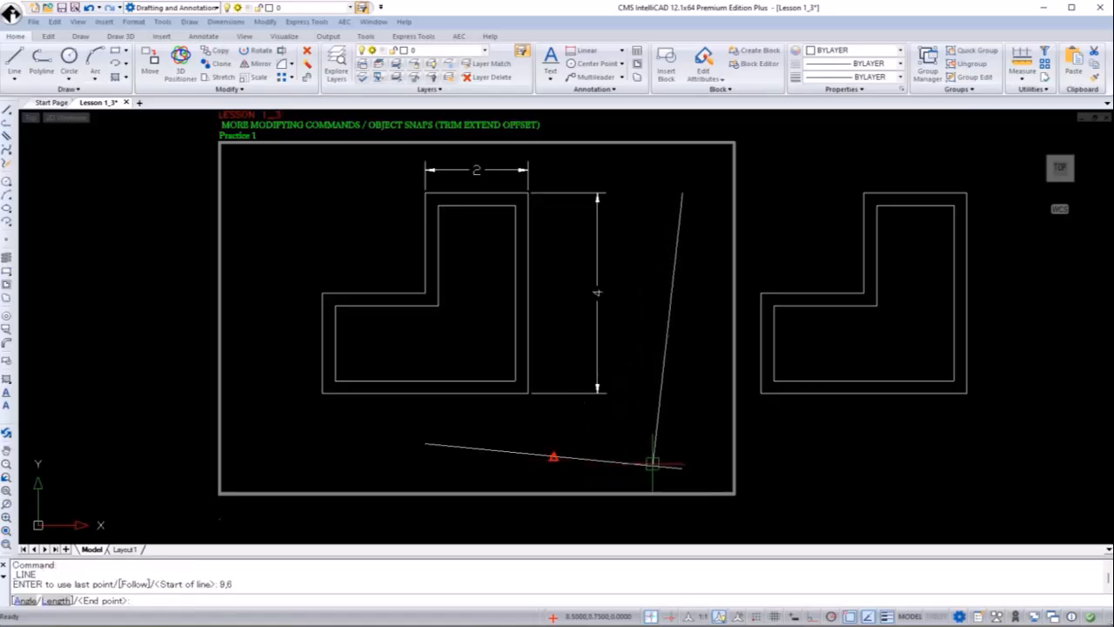
shift+right_click(631, 424)
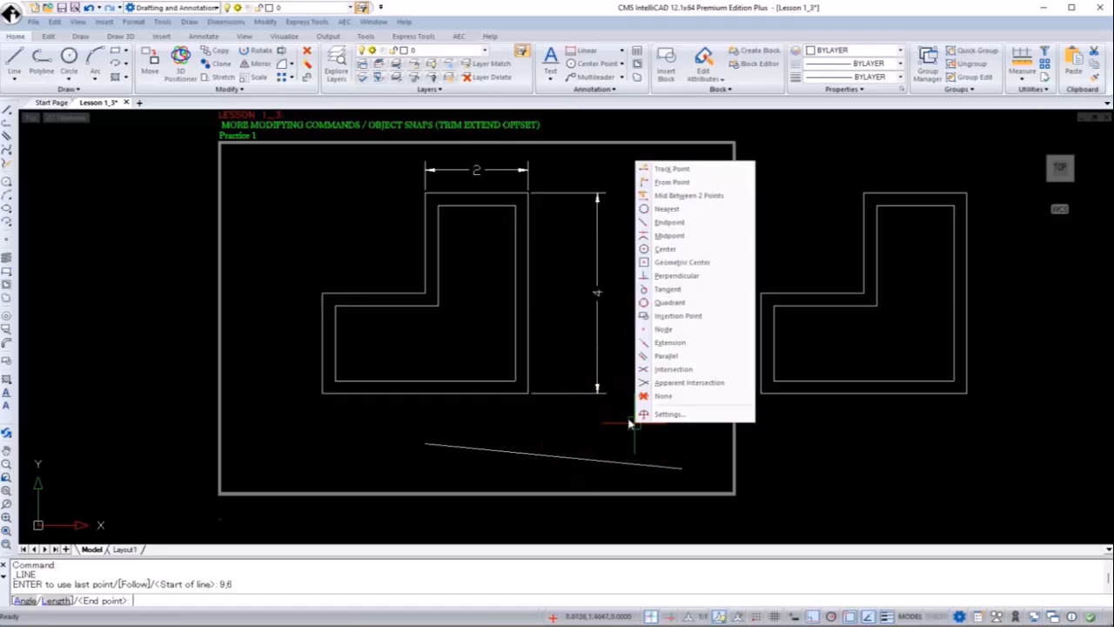
click(686, 277)
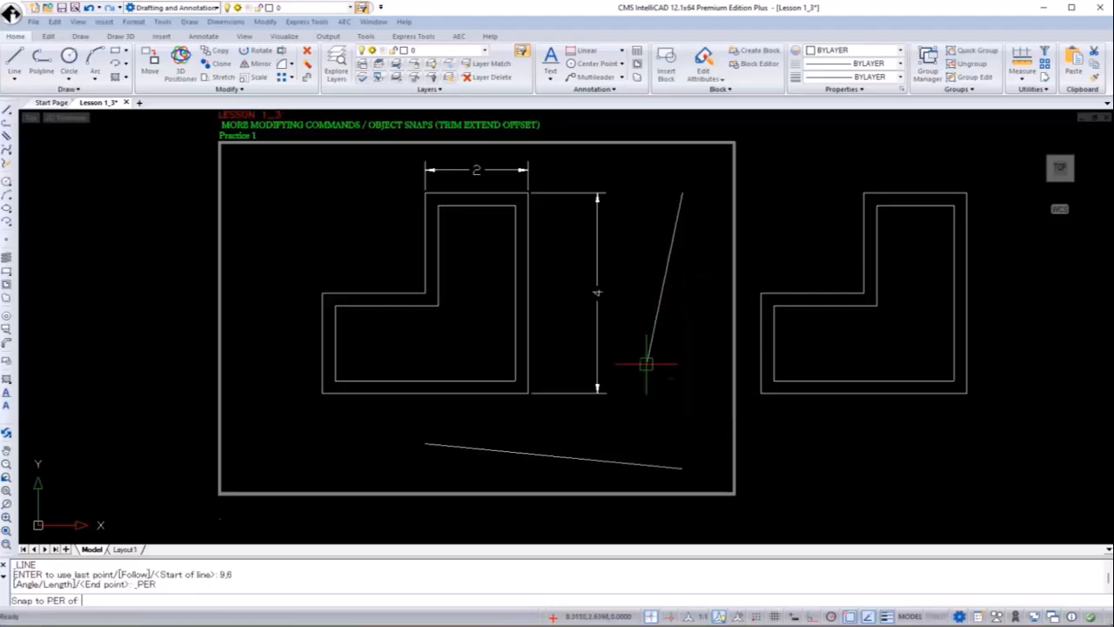
click(647, 461)
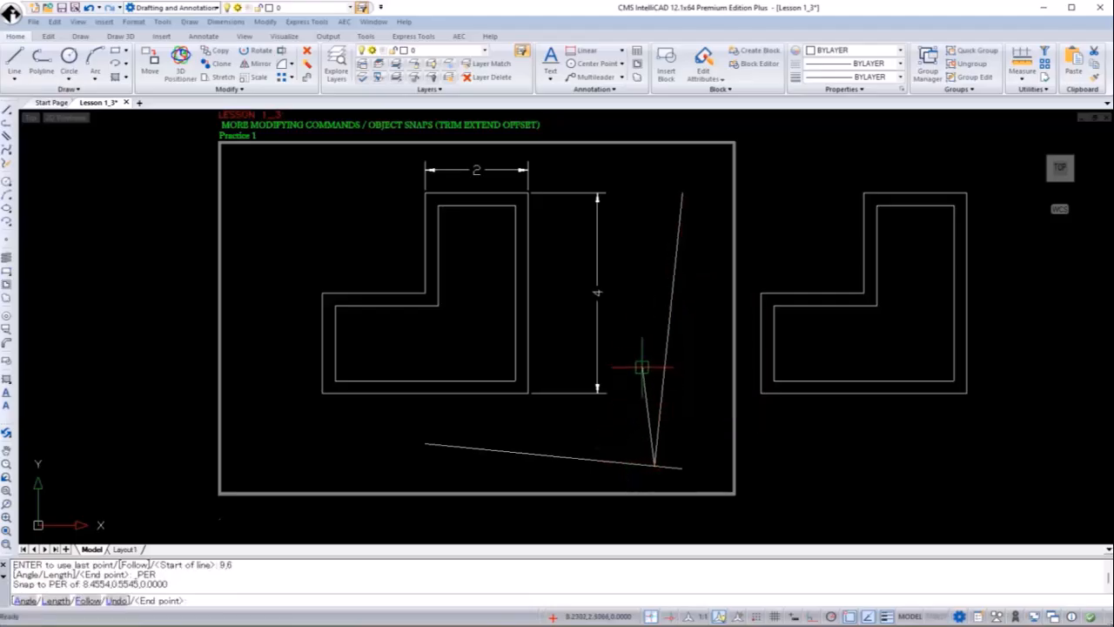
key(Return)
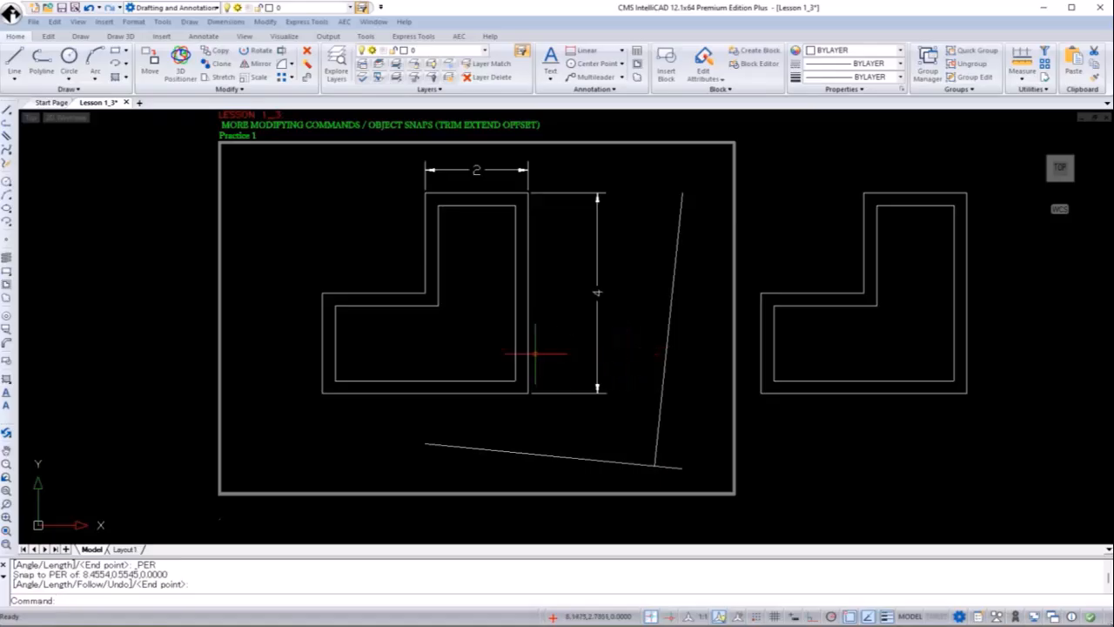
click(225, 22)
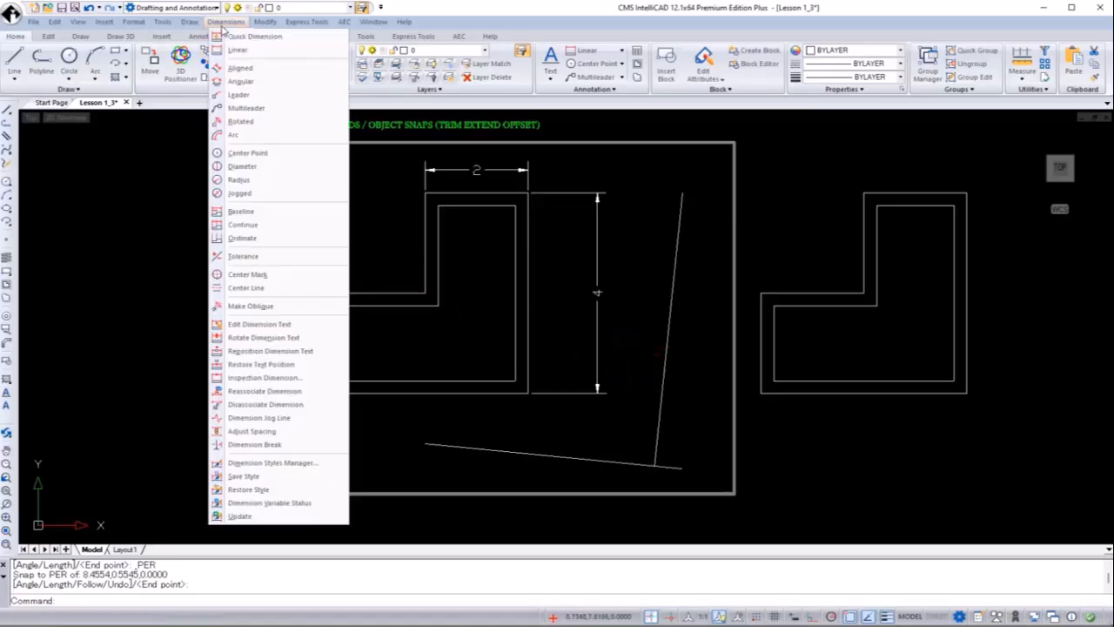
Add a 90° angular dimension between the sloping line and the steep line
click(253, 87)
click(558, 454)
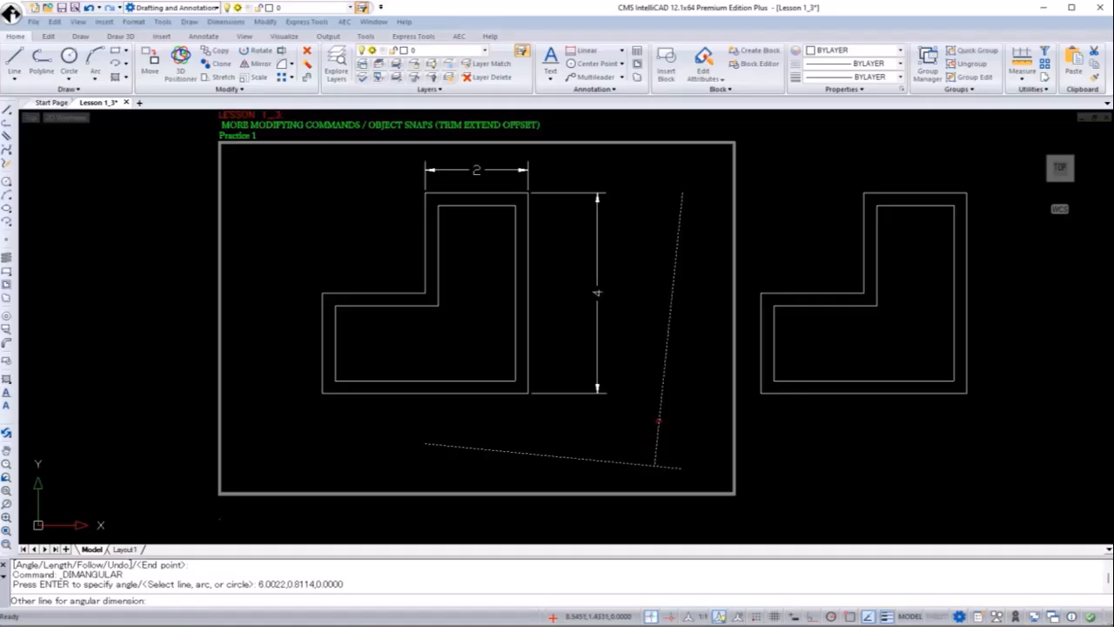
click(659, 407)
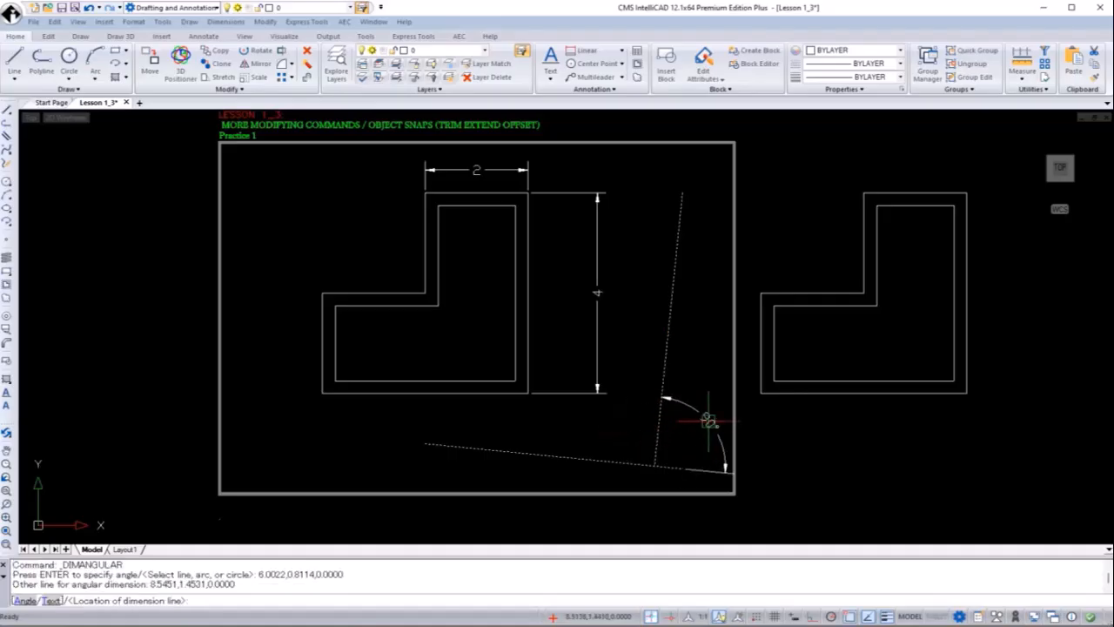
click(614, 424)
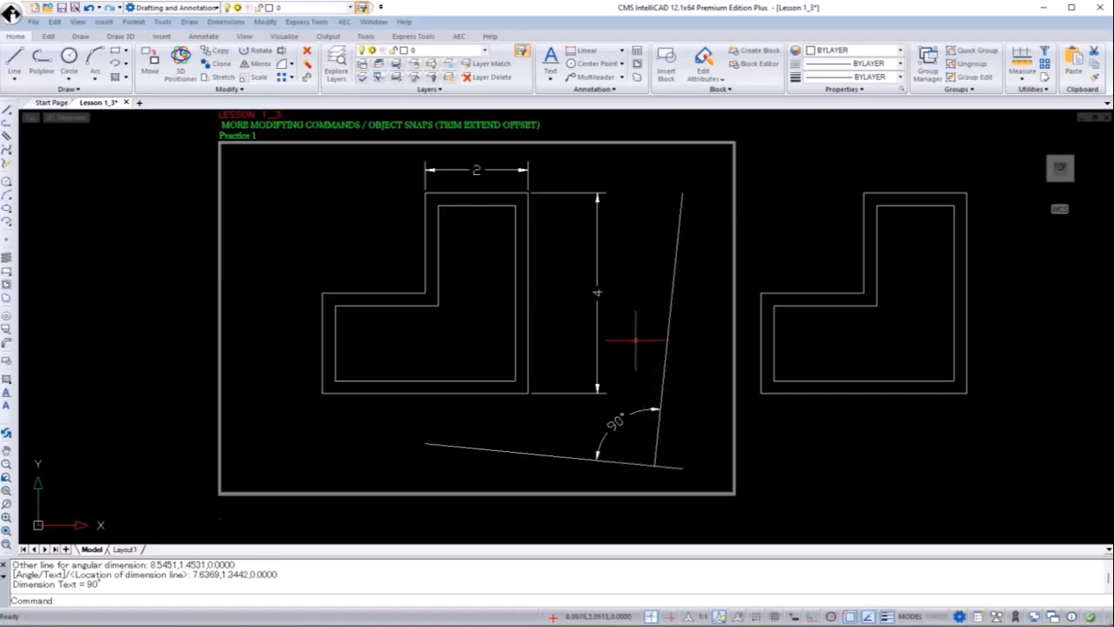